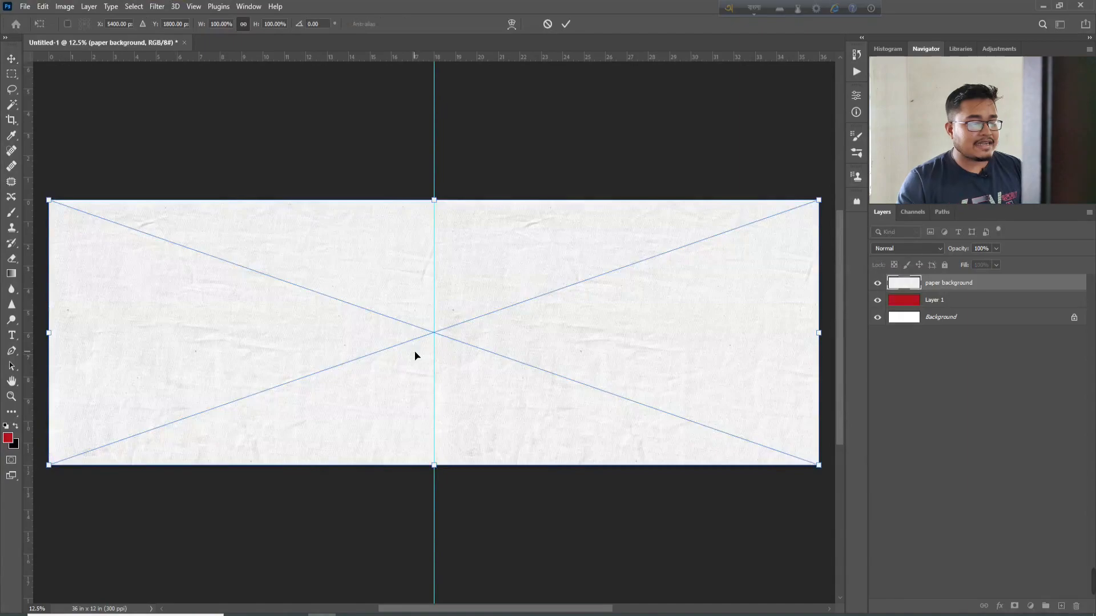
# Commit the placed paper background, rasterize its layer, and set its blend mode to Linear Burn
pyautogui.press('Return')
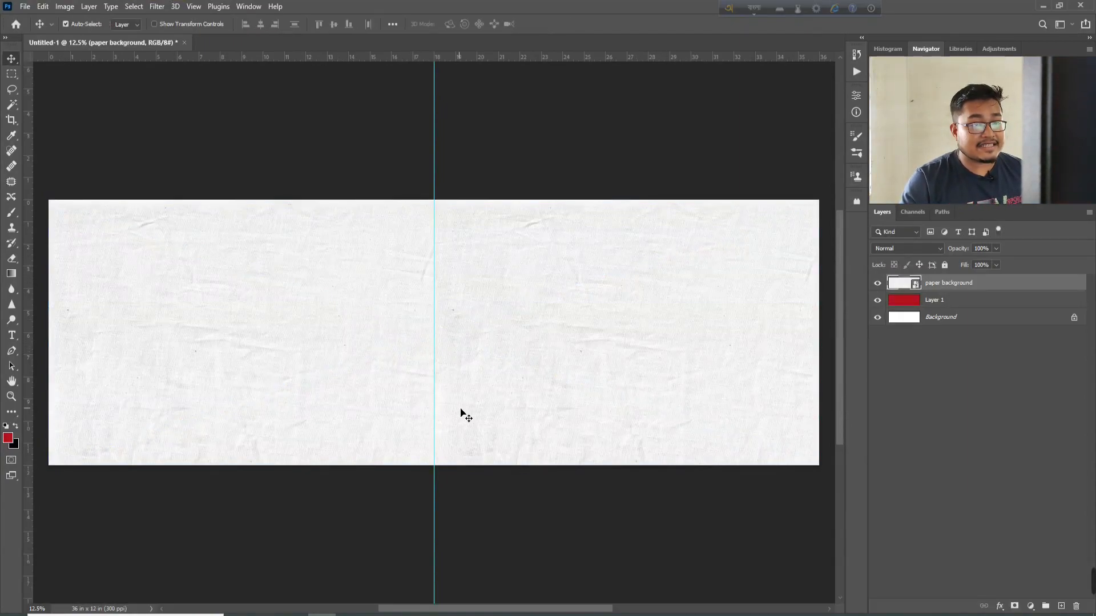
pyautogui.rightClick(936, 284)
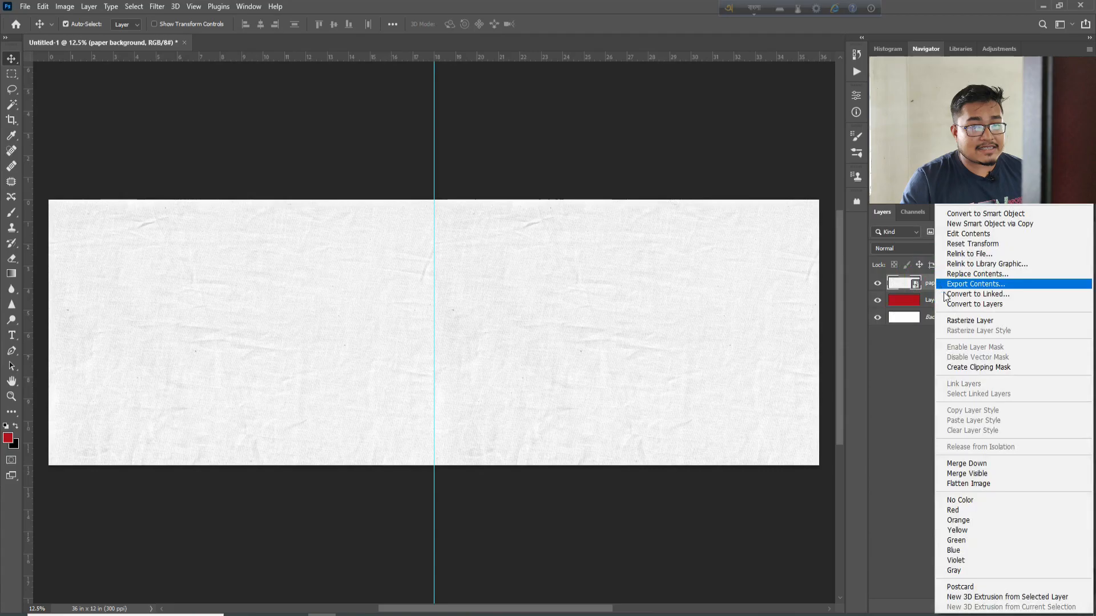
pyautogui.click(963, 322)
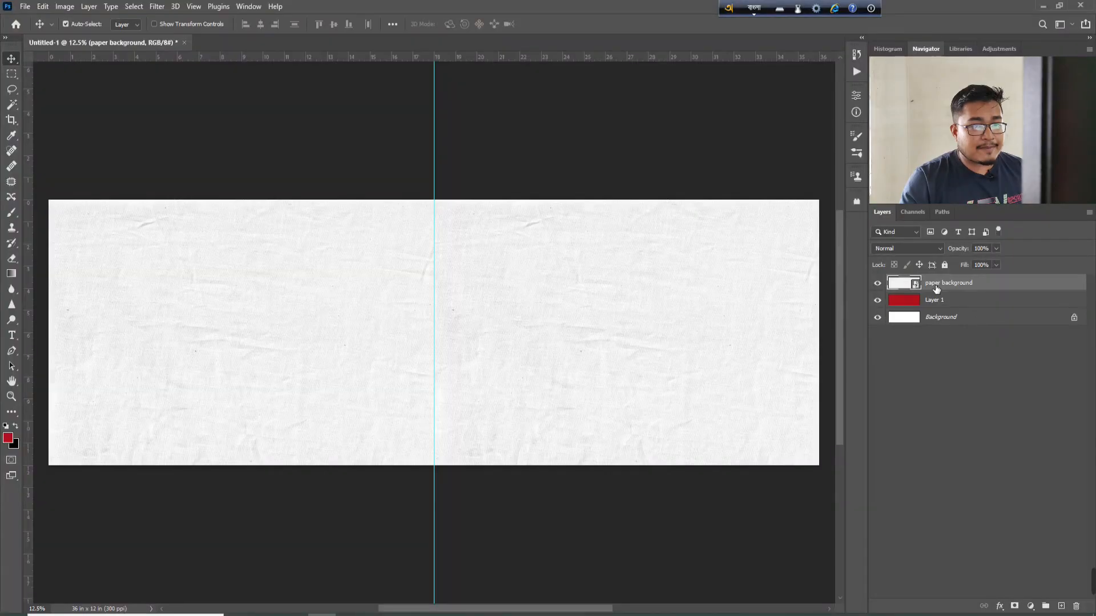
pyautogui.rightClick(935, 289)
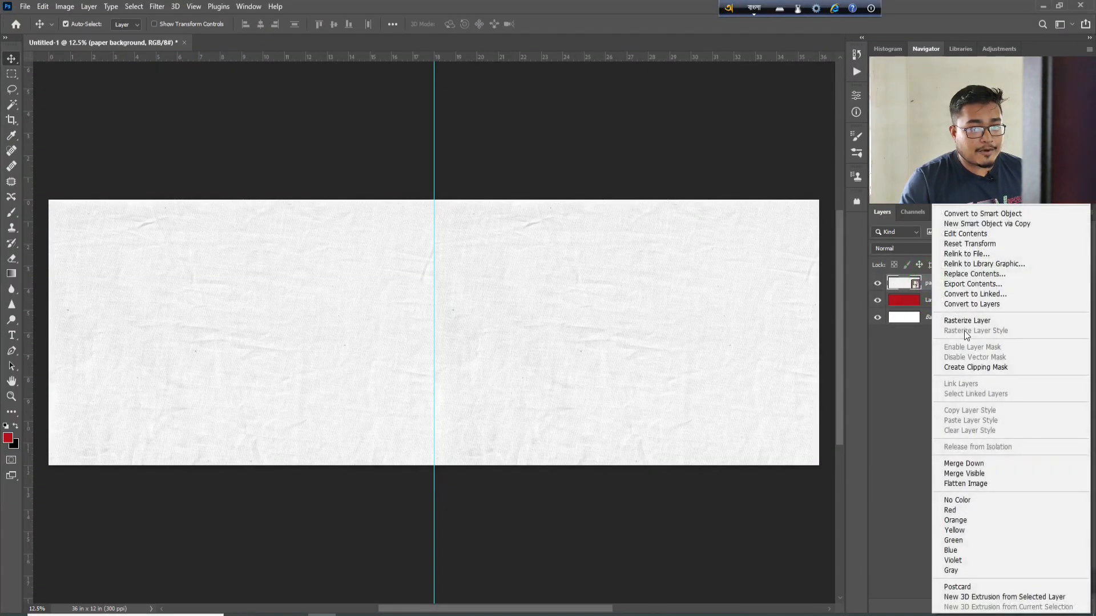
pyautogui.click(969, 324)
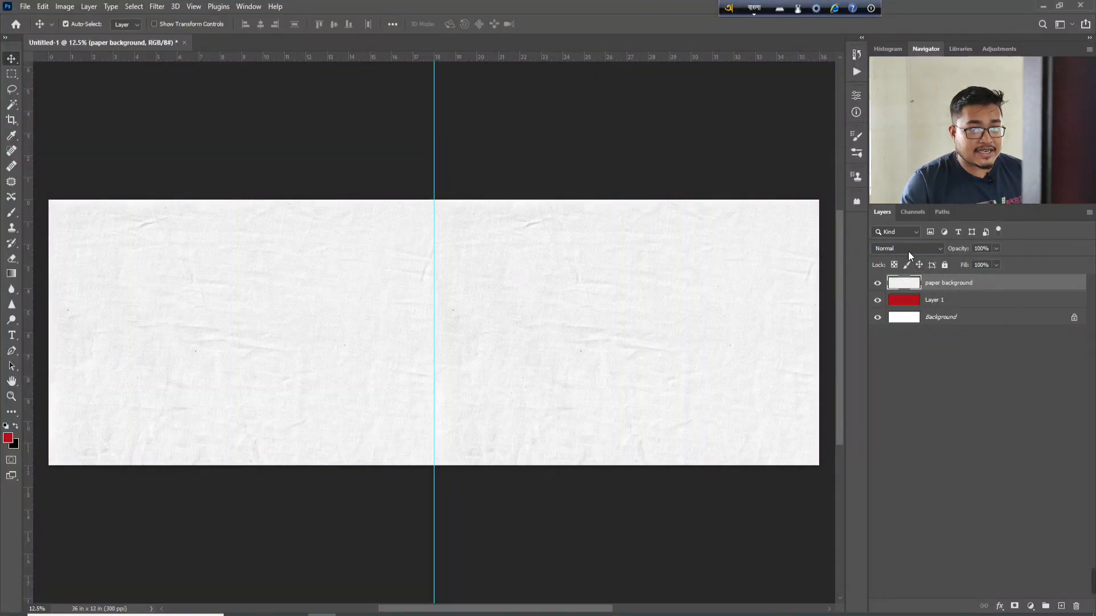
pyautogui.click(908, 251)
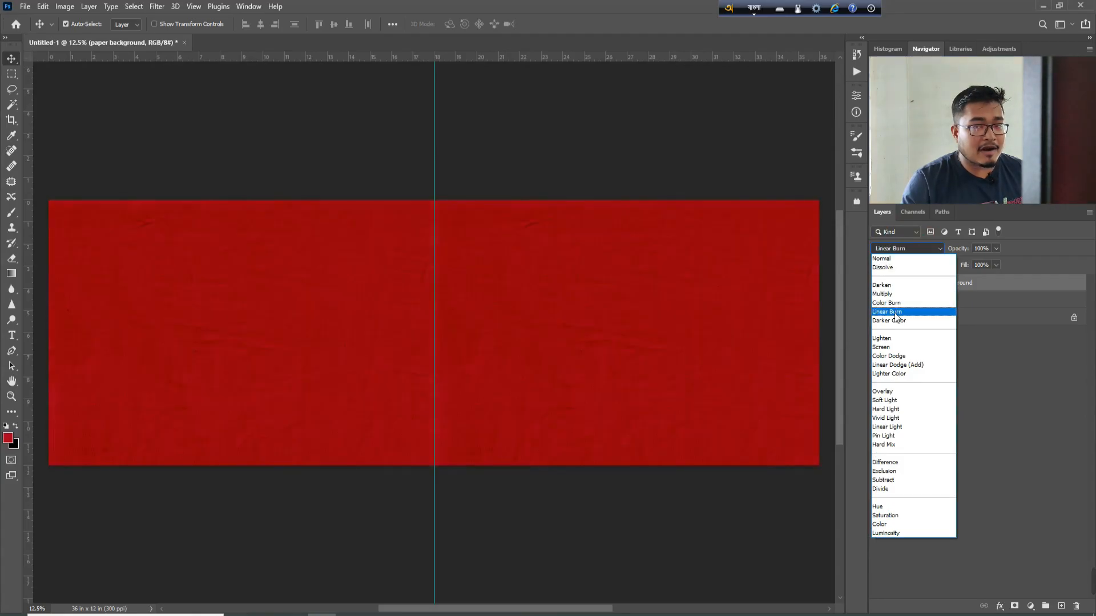
pyautogui.click(896, 313)
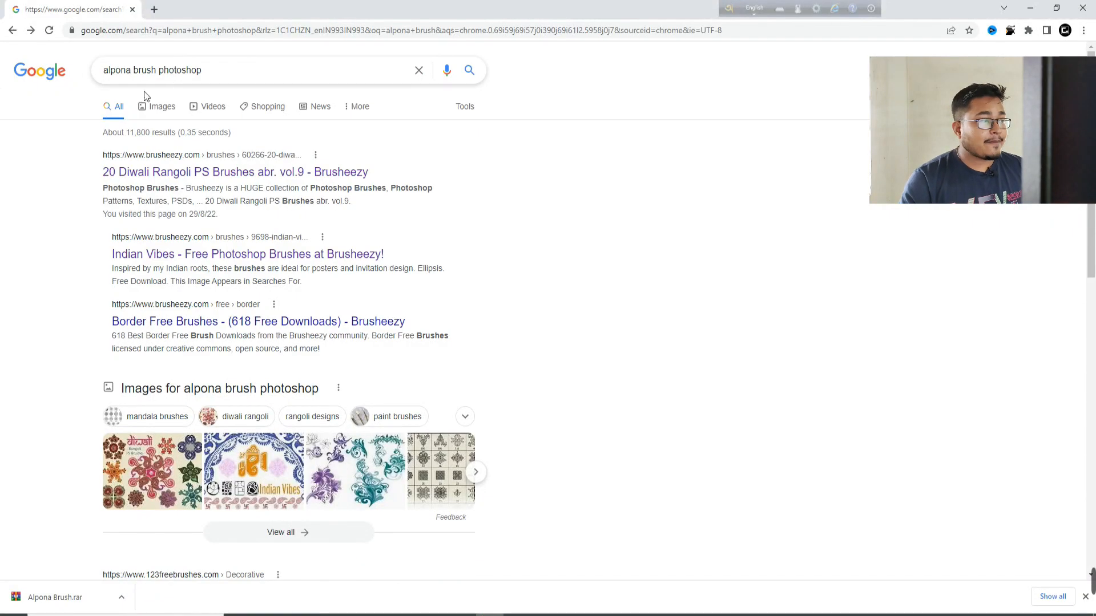
# In the browser, open the Indian Vibes brush page on Brusheezy and examine the related mandala, paisley and ethnic border brush sets
pyautogui.click(178, 261)
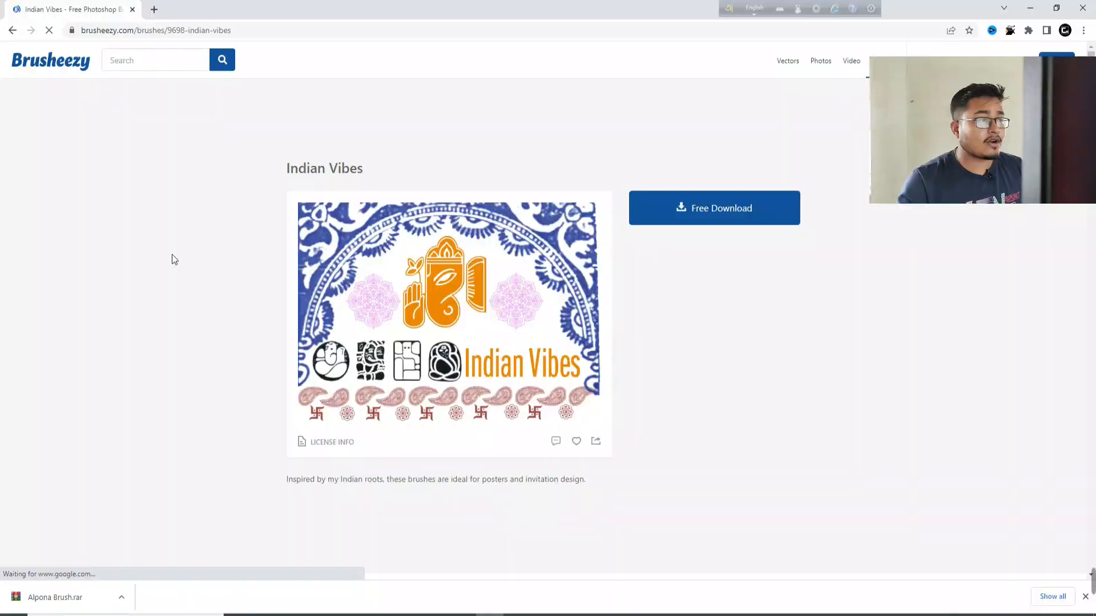
pyautogui.scroll(-10, 611, 294)
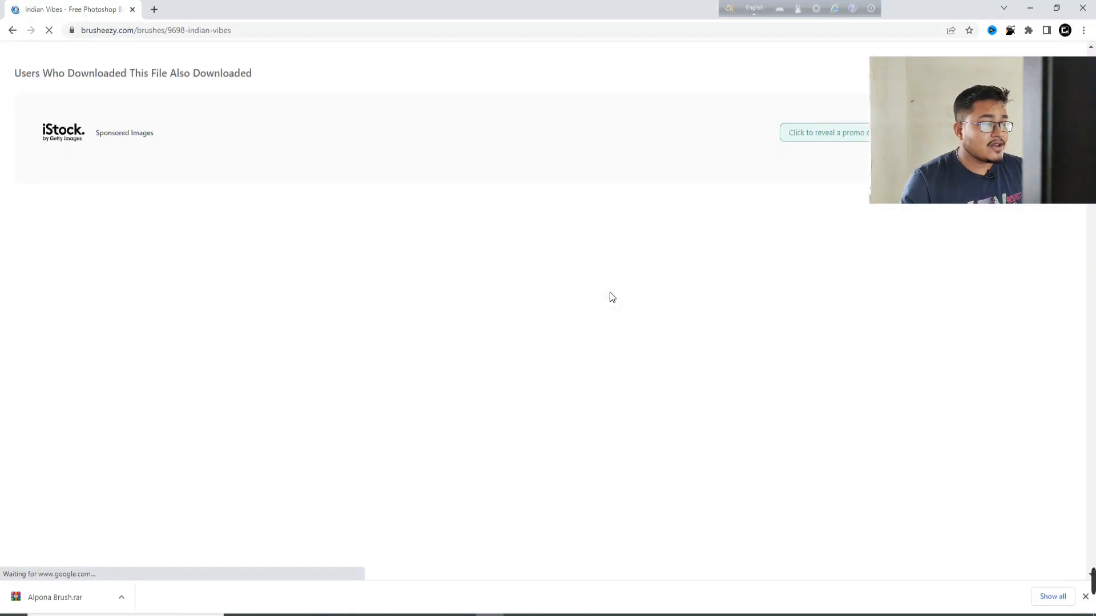
pyautogui.scroll(-12, 609, 293)
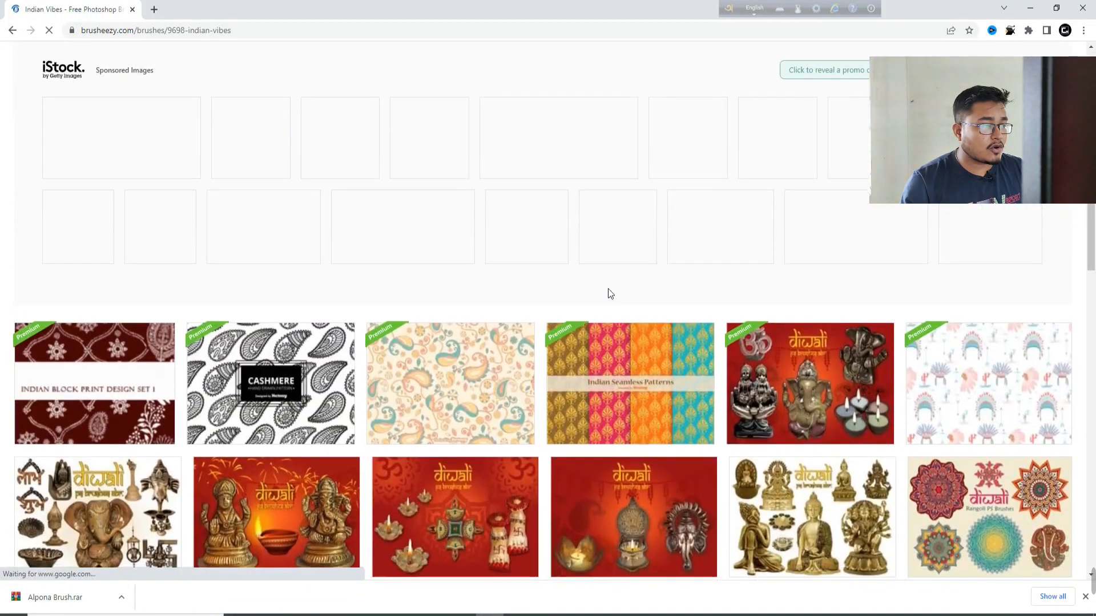
pyautogui.scroll(-2, 608, 288)
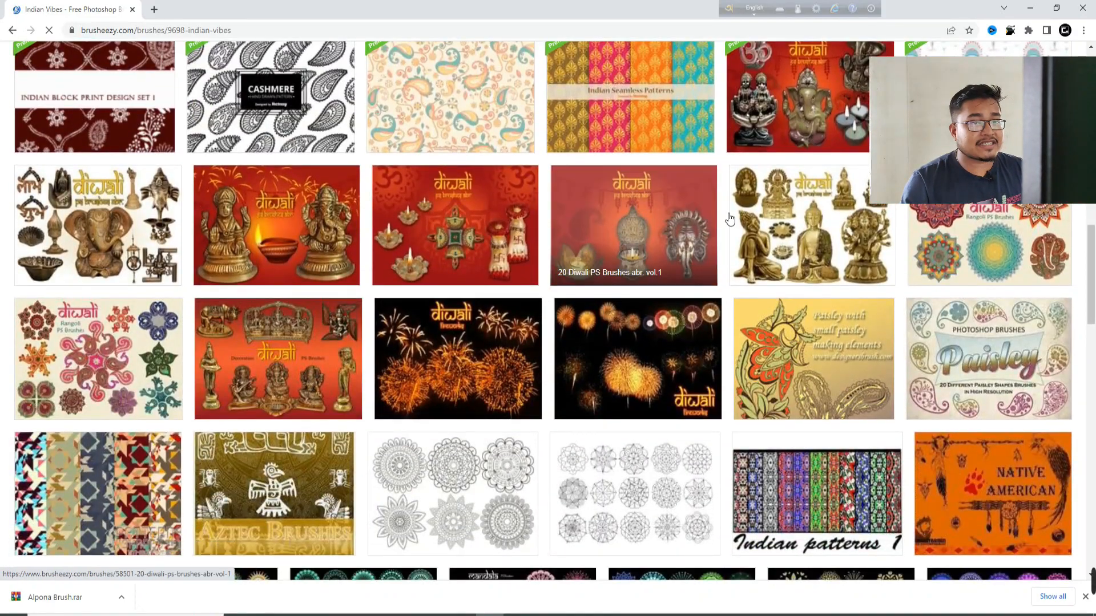
pyautogui.scroll(-4, 434, 343)
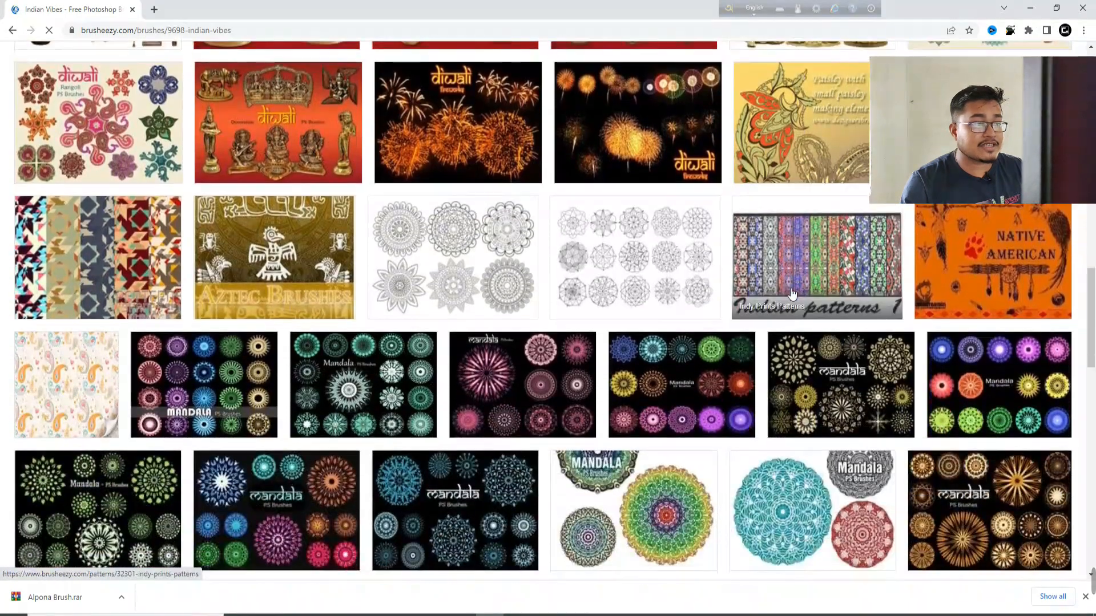
pyautogui.click(450, 280)
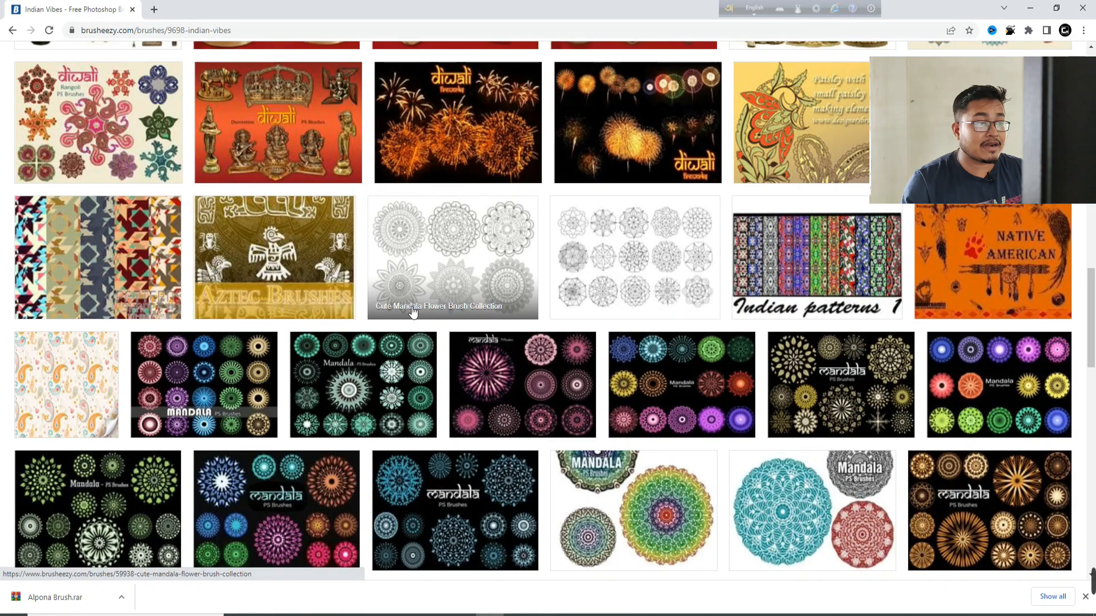
pyautogui.scroll(-2, 441, 312)
pyautogui.scroll(-7, 582, 278)
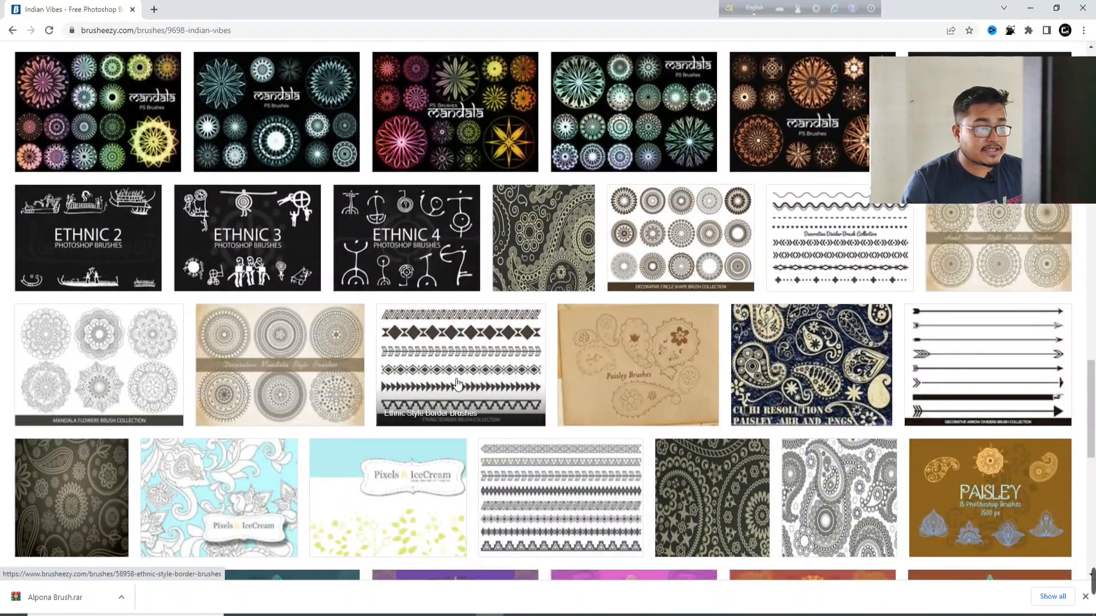
pyautogui.scroll(-3, 462, 373)
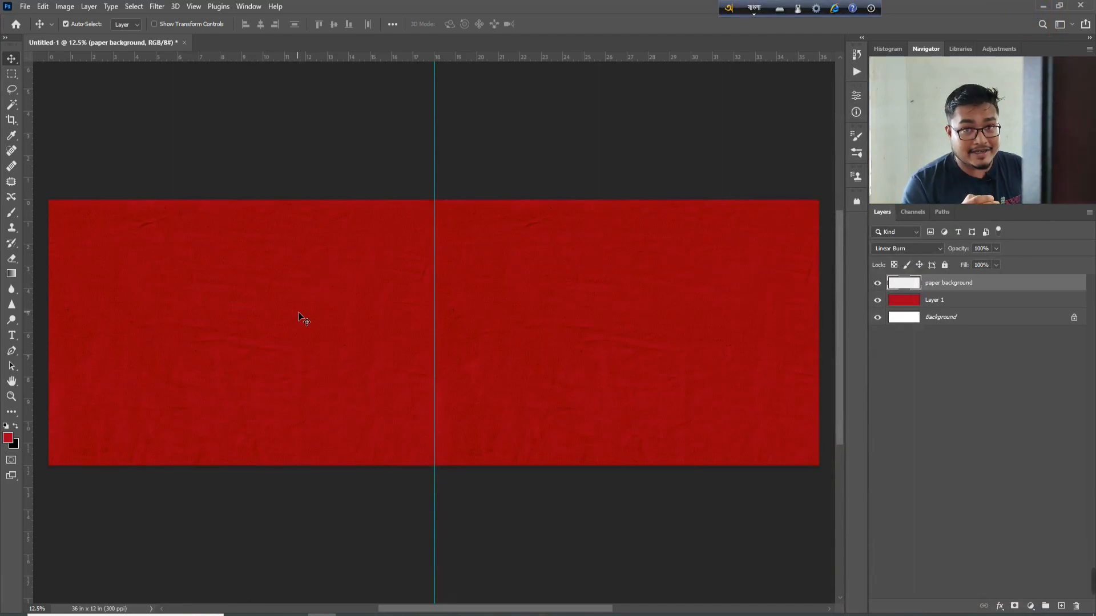
# Switch back to Photoshop, add a new layer above the paper background, and set the Brush tool's foreground color to white
pyautogui.click(1060, 606)
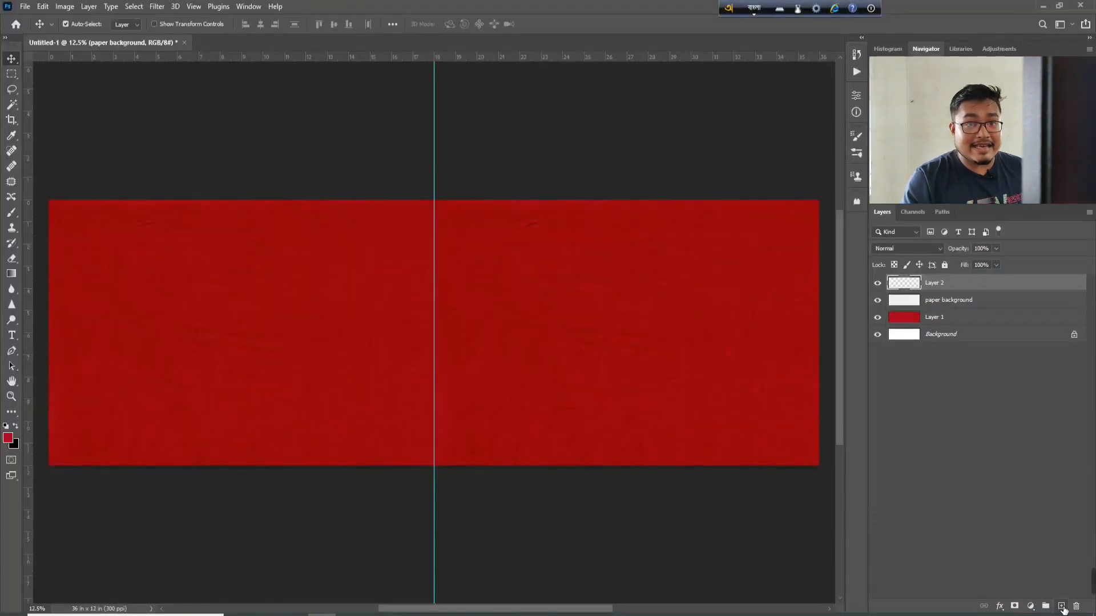
pyautogui.click(11, 213)
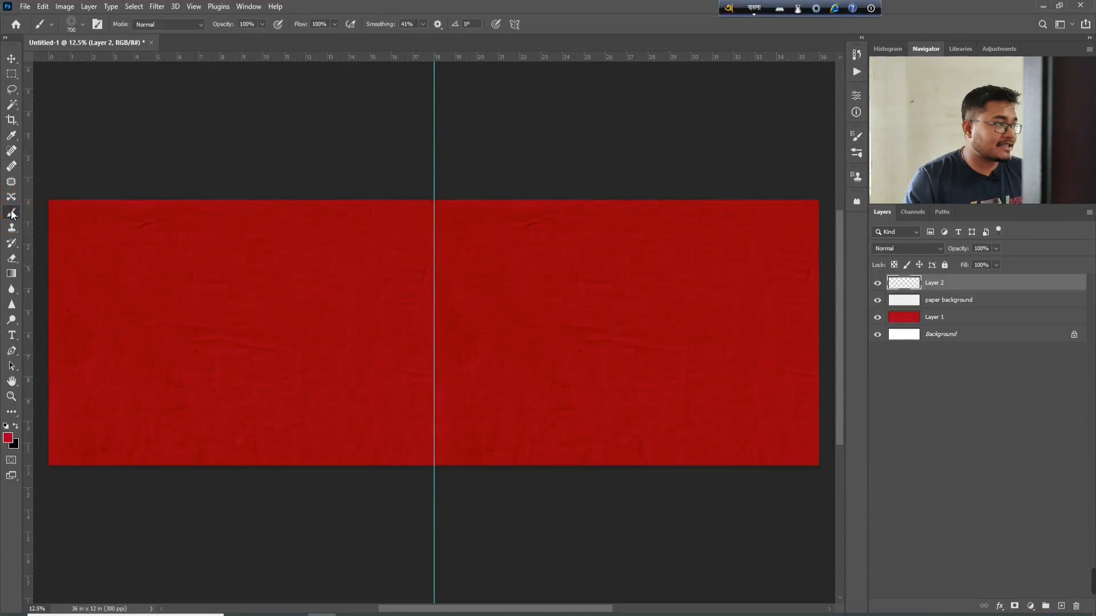
pyautogui.click(8, 437)
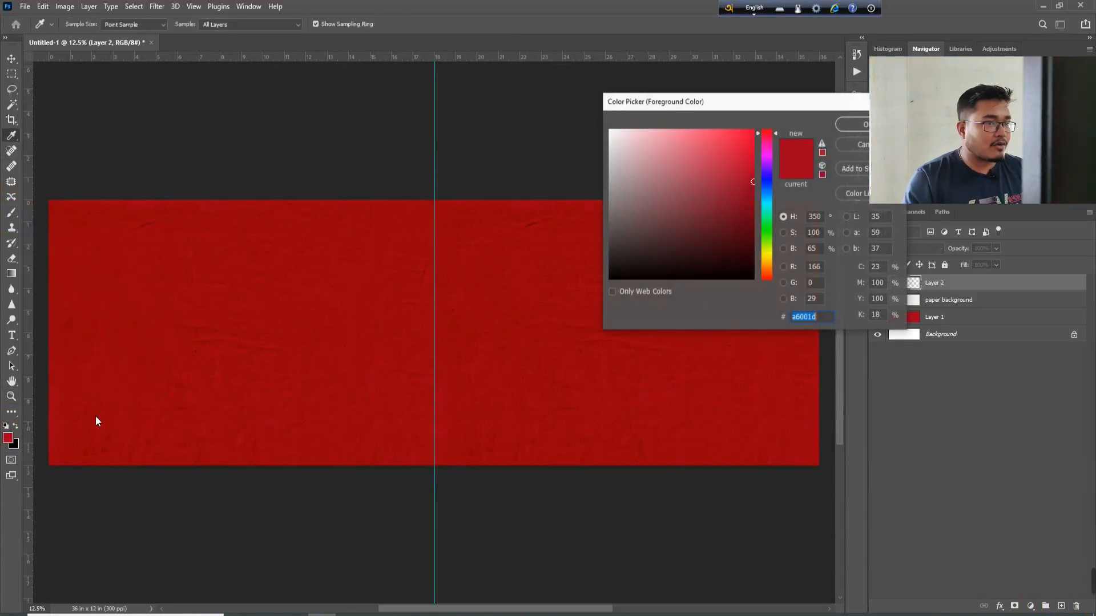
pyautogui.click(853, 124)
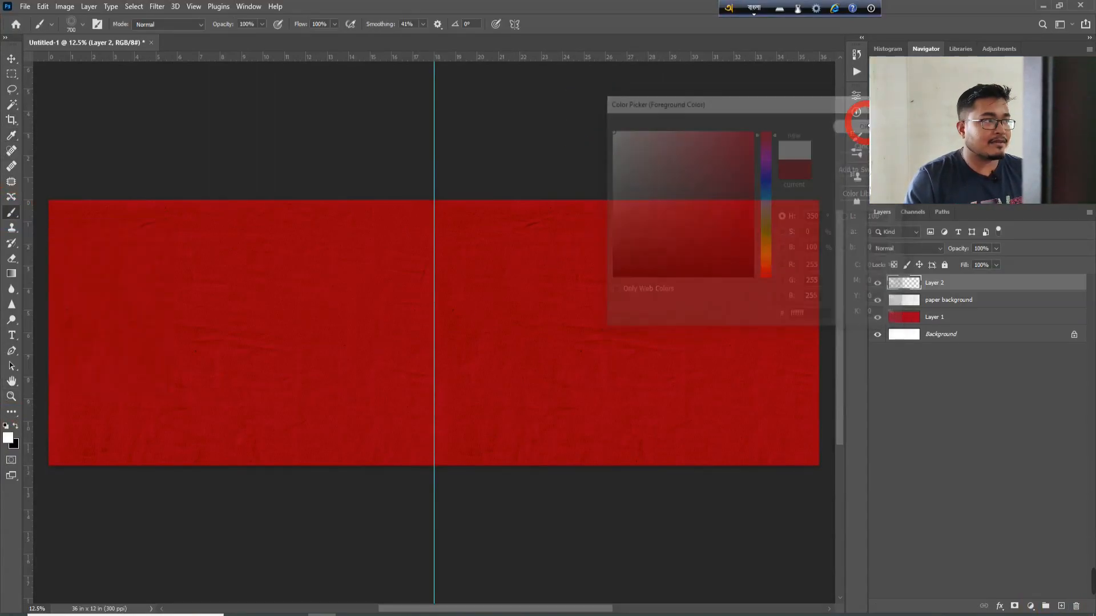
# Choose the Border 1 preset from the brush presets for the Brush tool
pyautogui.click(83, 24)
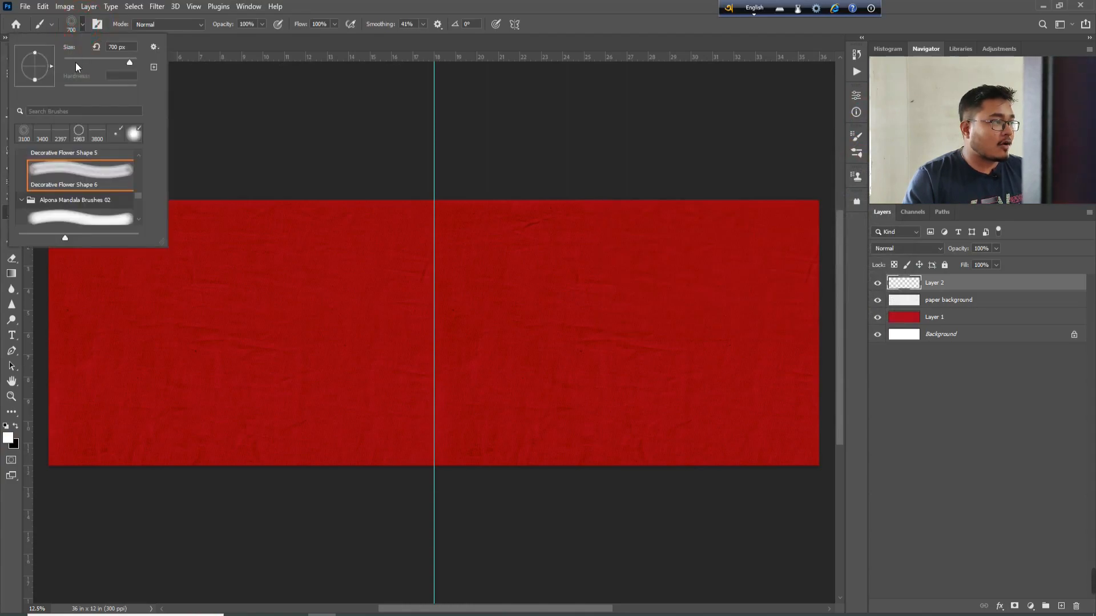
pyautogui.scroll(10, 80, 204)
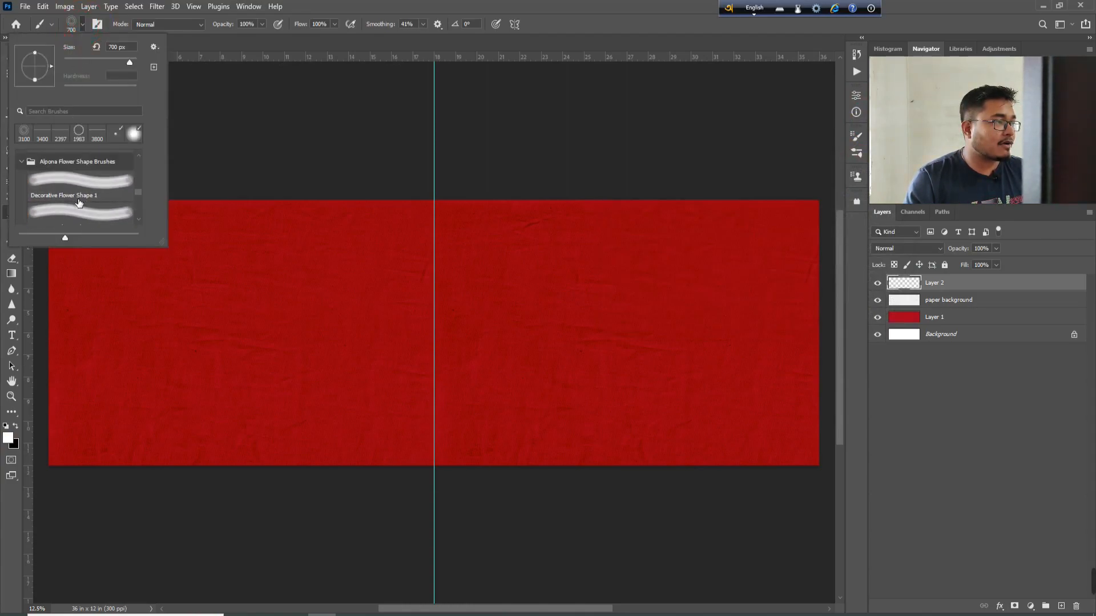
pyautogui.scroll(8, 80, 204)
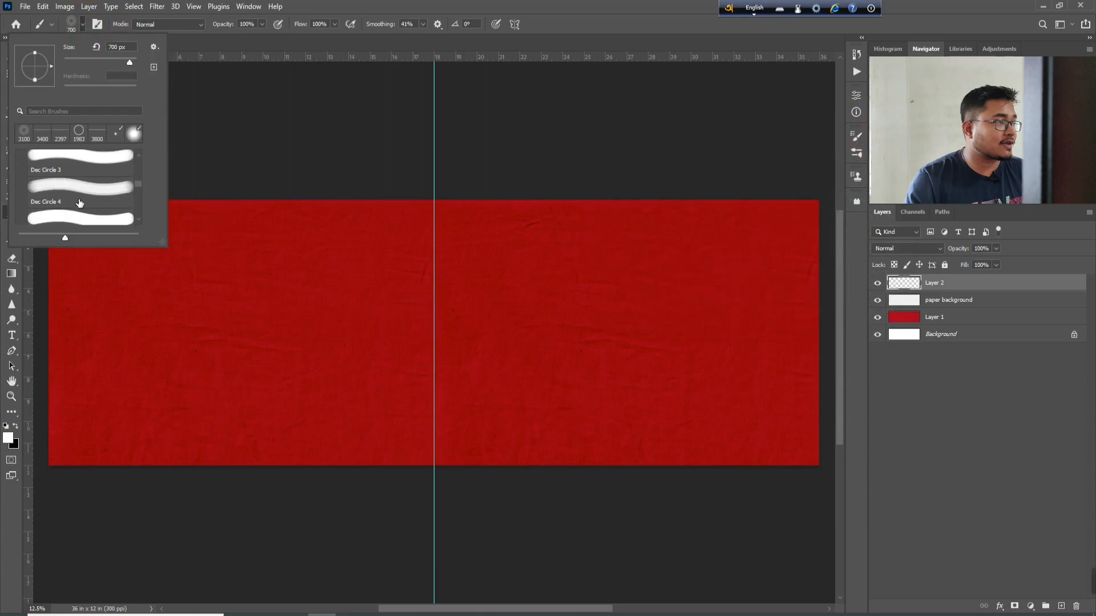
pyautogui.moveTo(141, 180); pyautogui.dragTo(142, 172)
pyautogui.click(57, 176)
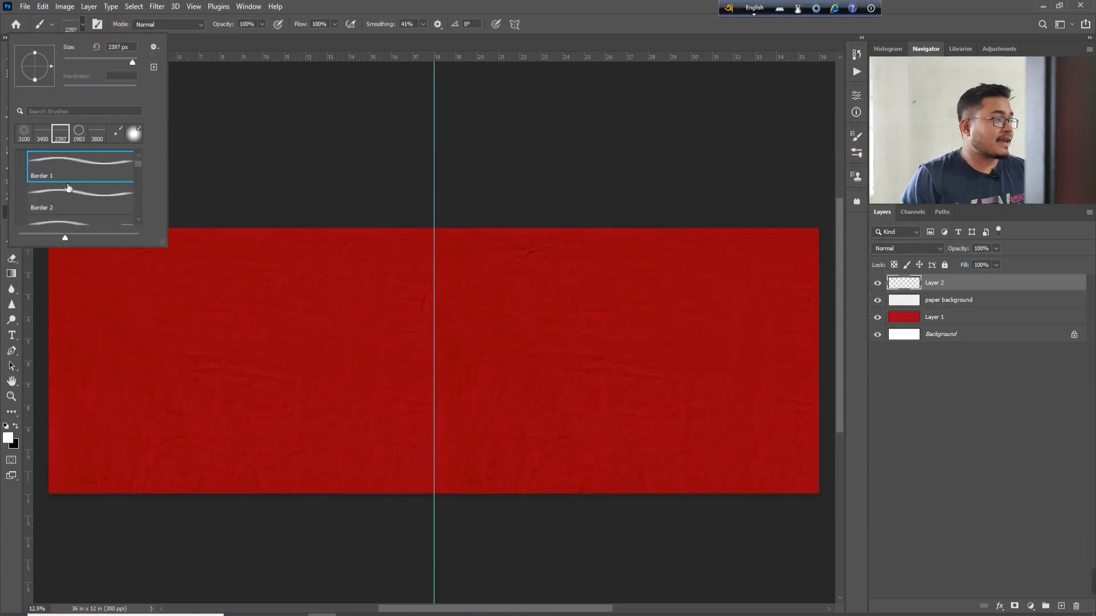
pyautogui.click(340, 44)
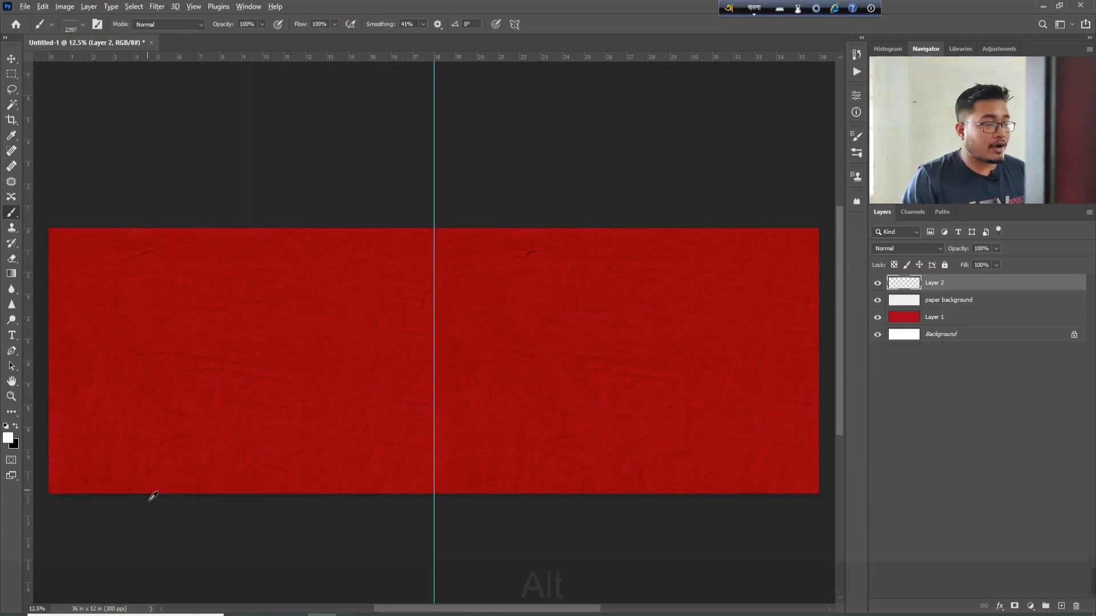
# Enlarge the brush to 2600 px and stamp the triangle border along the left half of the canvas's bottom edge
pyautogui.scroll(1, 189, 494)
pyautogui.hscroll(-3, 403, 602)
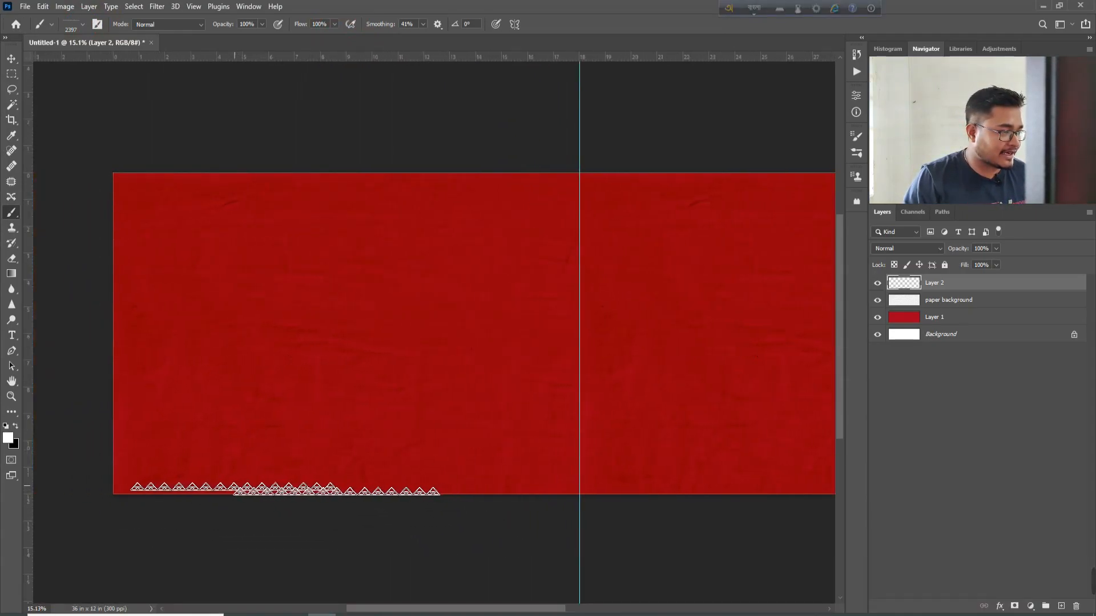
pyautogui.press(']')
pyautogui.press(']')
pyautogui.press(']')
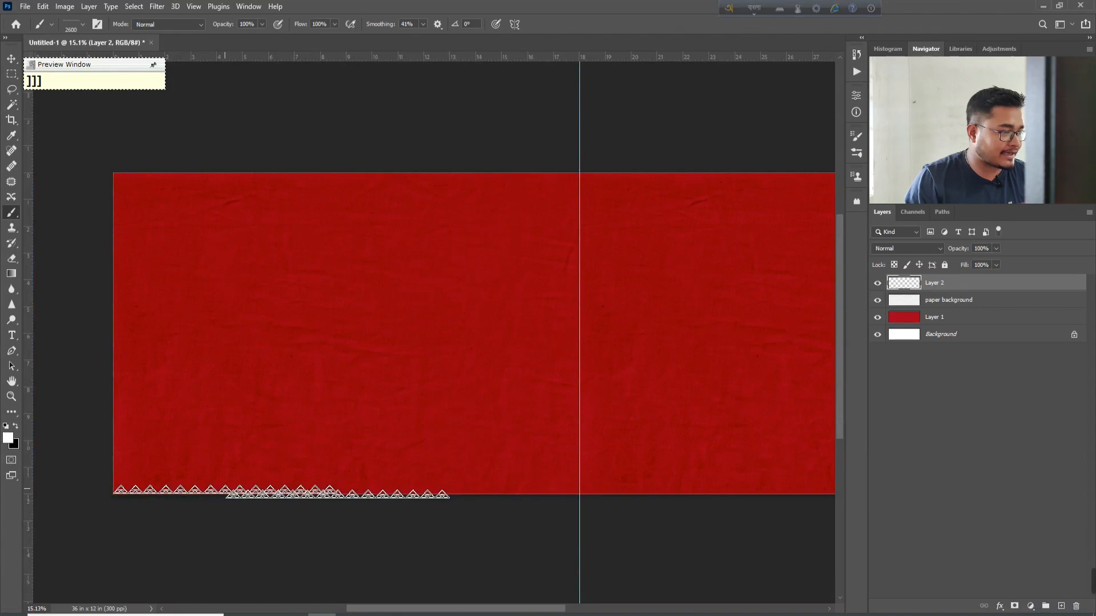
pyautogui.moveTo(342, 492); pyautogui.dragTo(574, 492)
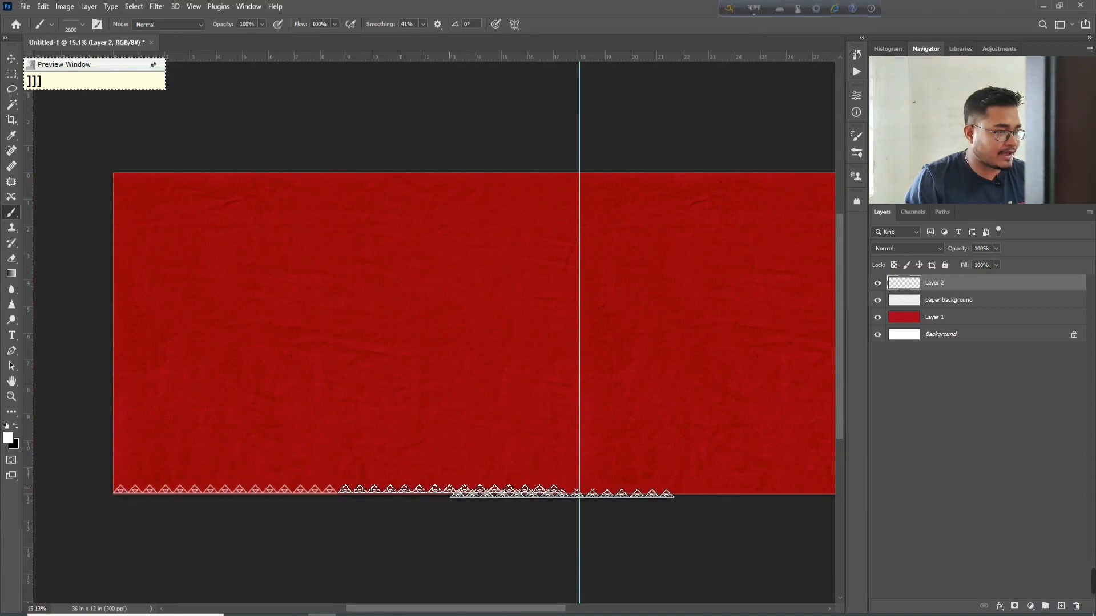
pyautogui.click(449, 489)
# Continue stamping the border end to end along the right half of the canvas's bottom edge, up to the right side
pyautogui.scroll(-3, 628, 465)
pyautogui.moveTo(589, 459); pyautogui.dragTo(372, 422)
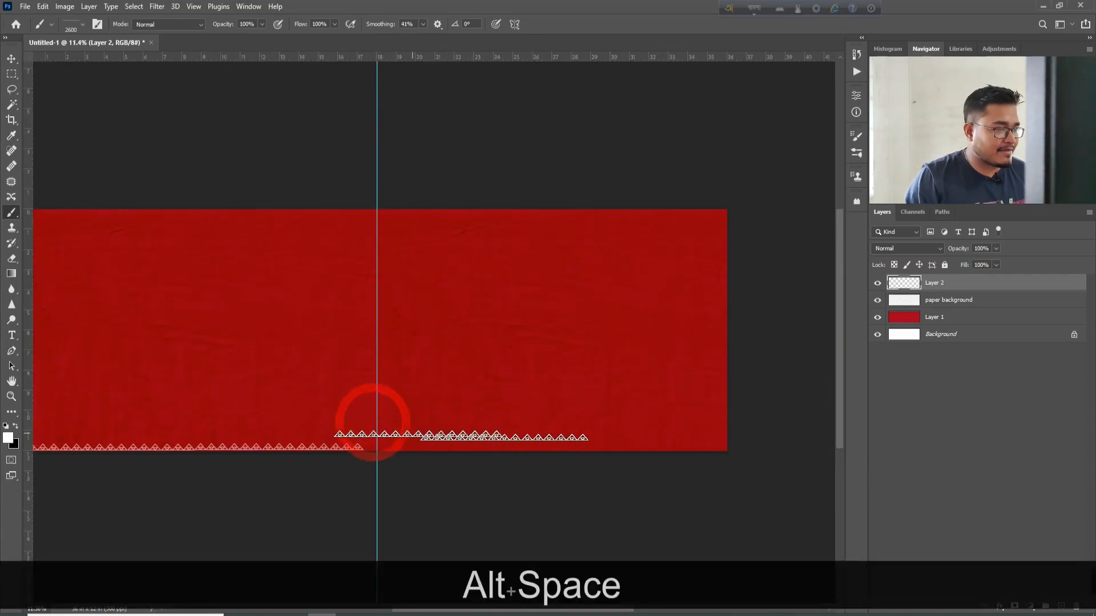
pyautogui.scroll(2, 438, 448)
pyautogui.scroll(1, 439, 453)
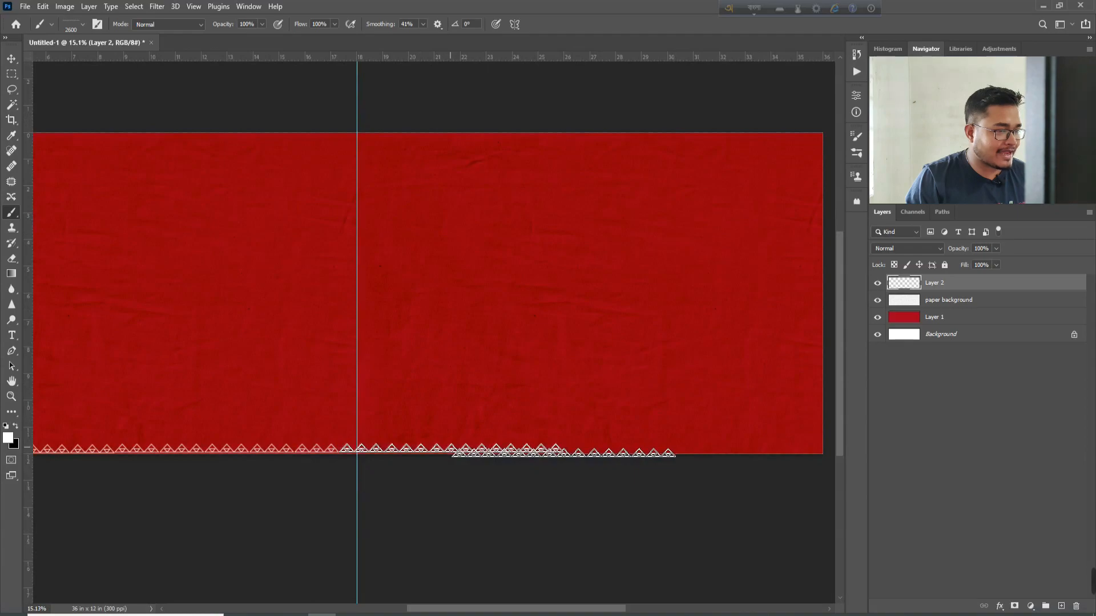
pyautogui.click(450, 448)
pyautogui.click(677, 447)
pyautogui.scroll(-3, 677, 447)
pyautogui.moveTo(643, 448); pyautogui.dragTo(474, 449)
pyautogui.scroll(5, 660, 450)
pyautogui.moveTo(634, 459); pyautogui.dragTo(490, 425)
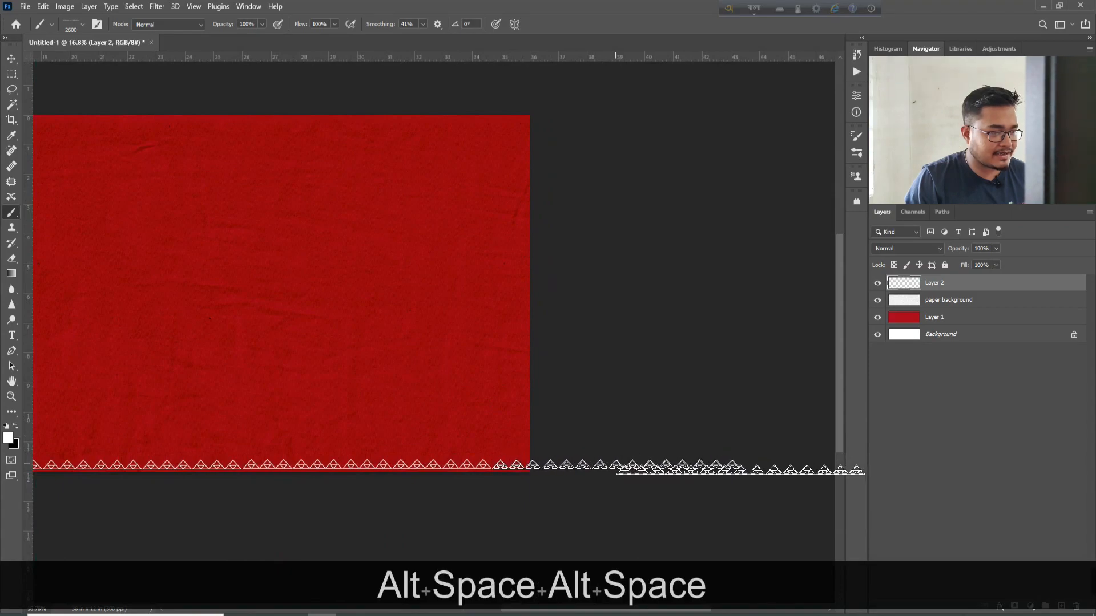
# Check the finished border strip across the whole banner by hiding and showing Layer 2
pyautogui.scroll(-3, 741, 466)
pyautogui.moveTo(320, 391)
pyautogui.mouseDown()
pyautogui.moveTo(492, 385)
pyautogui.moveTo(473, 383)
pyautogui.mouseUp()
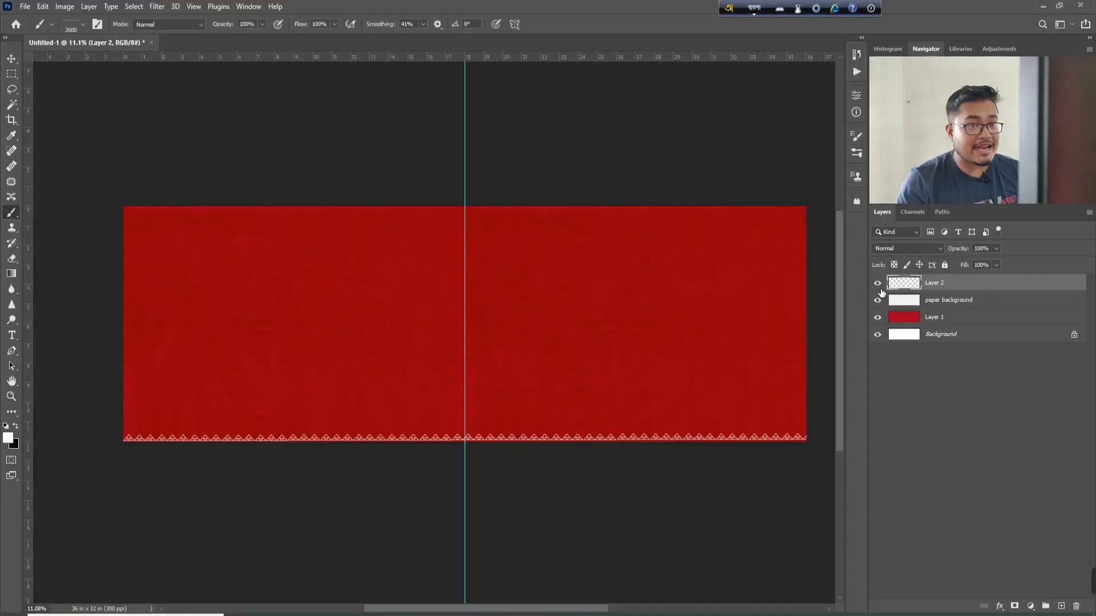
pyautogui.click(877, 284)
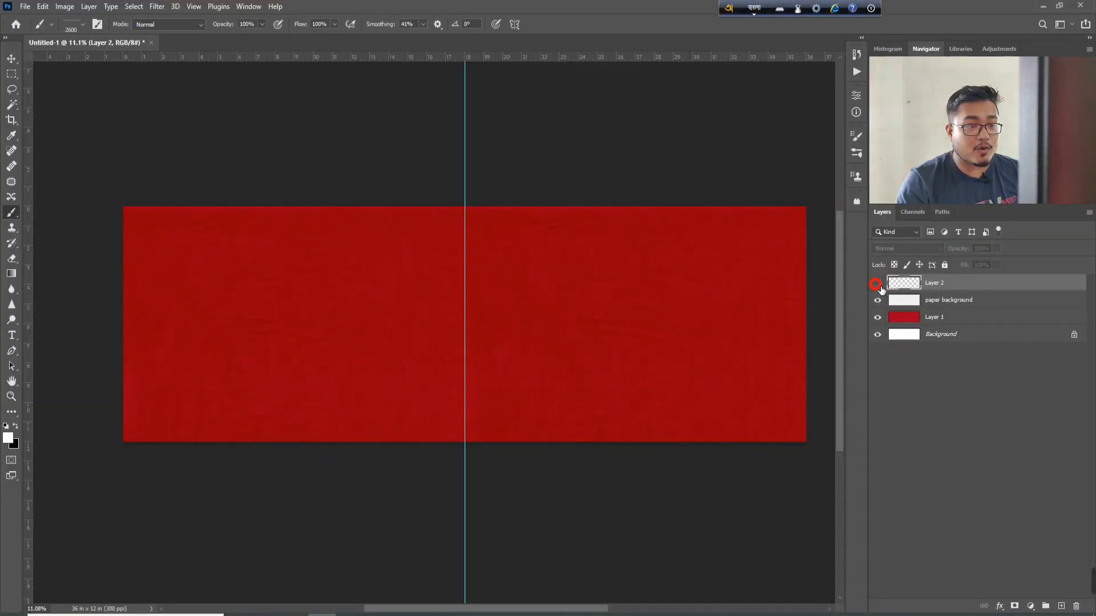
pyautogui.click(877, 283)
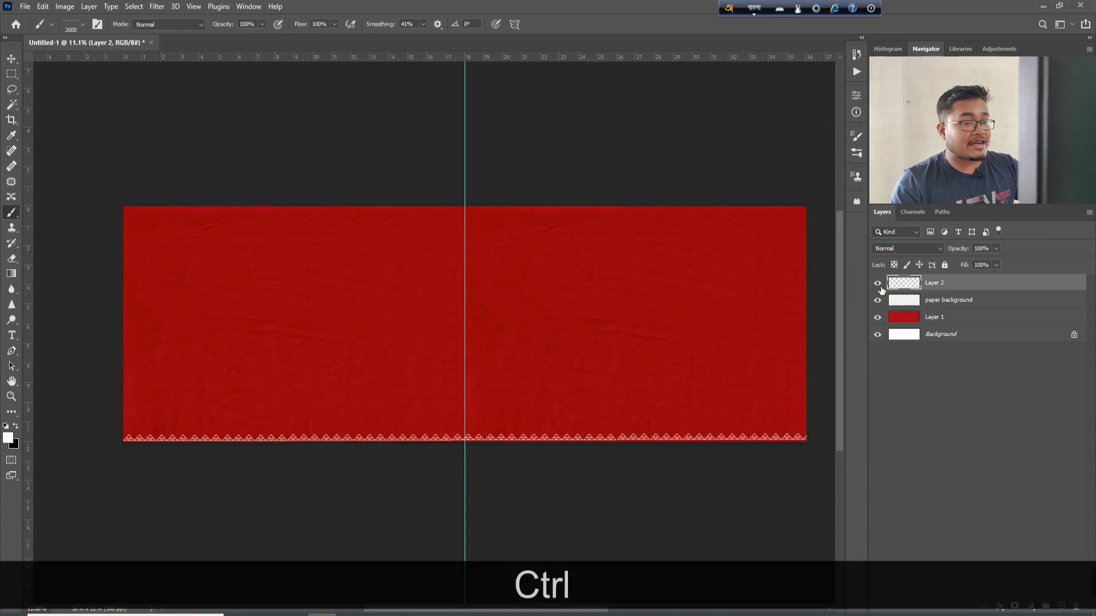
# Duplicate the triangle border layer, flip the copy vertically and place it along the banner's top edge
pyautogui.hotkey('ctrl', 'j')
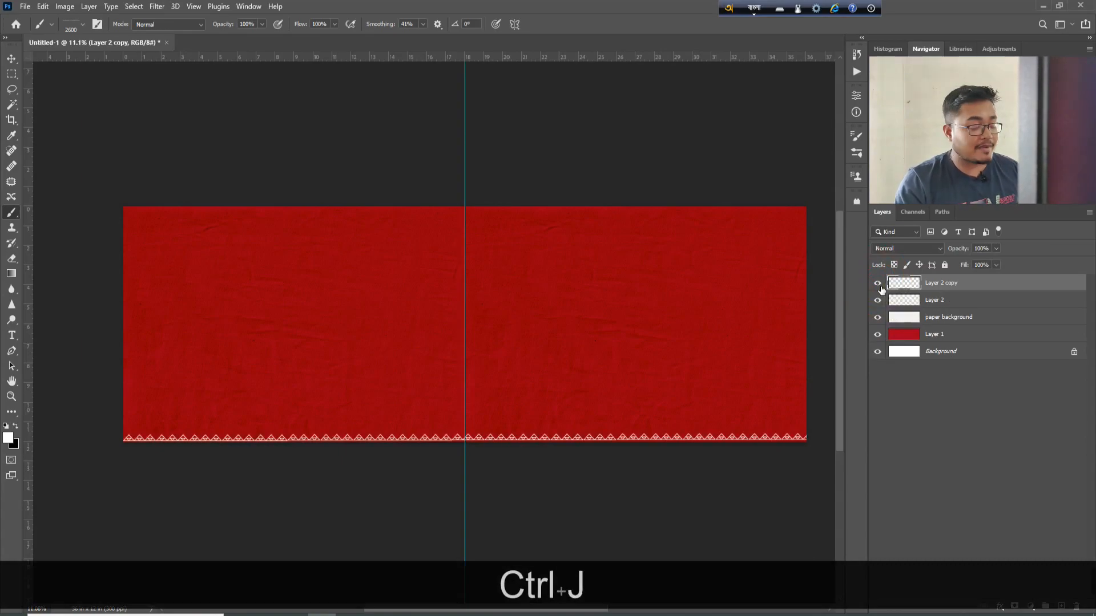
pyautogui.hotkey('ctrl', 't')
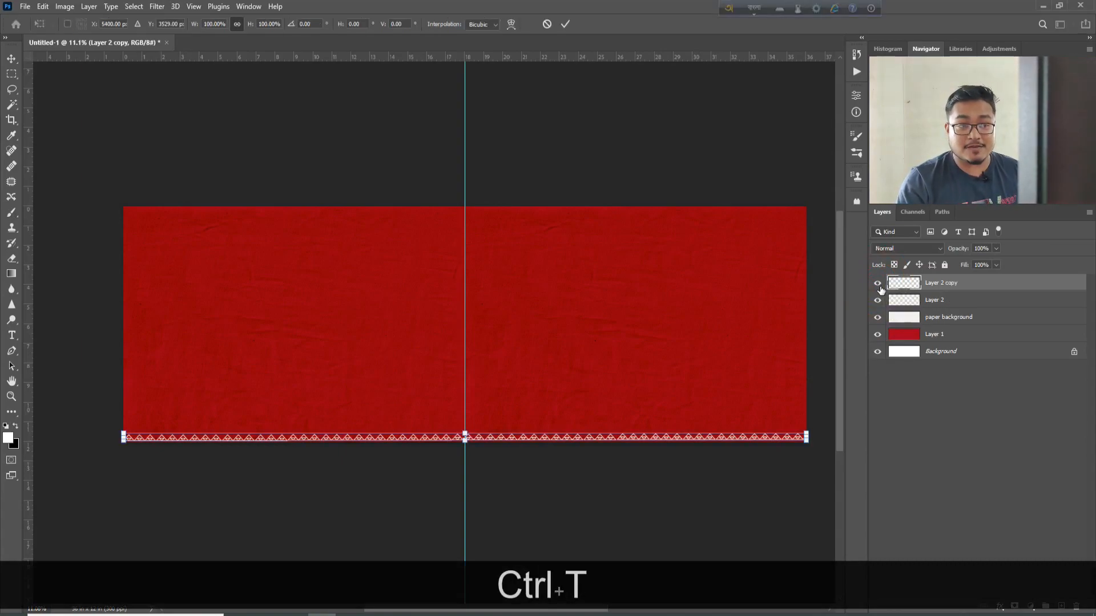
pyautogui.rightClick(544, 439)
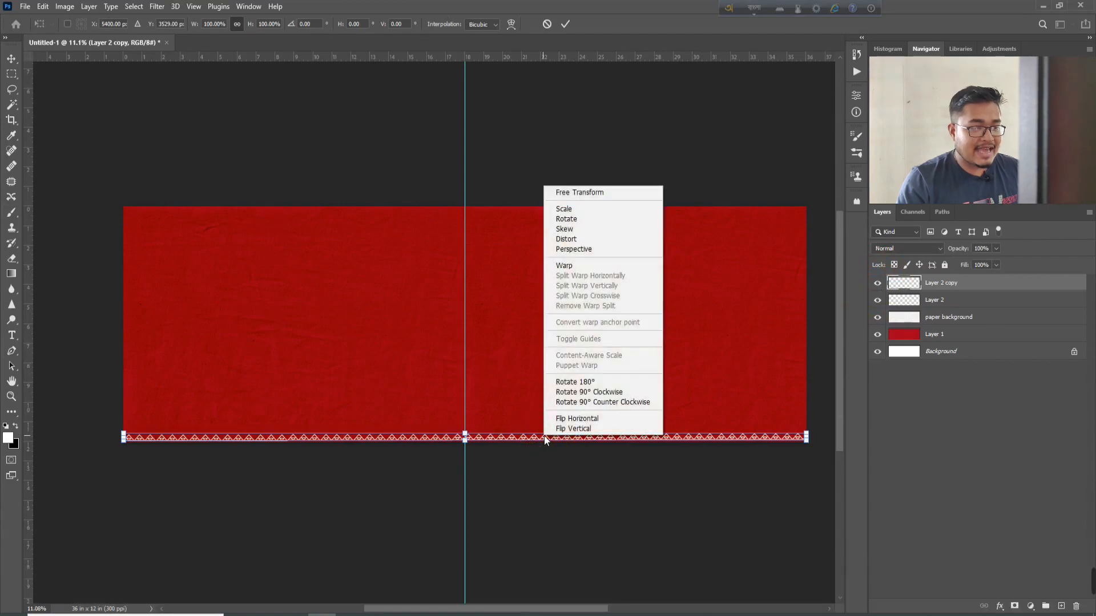
pyautogui.click(561, 428)
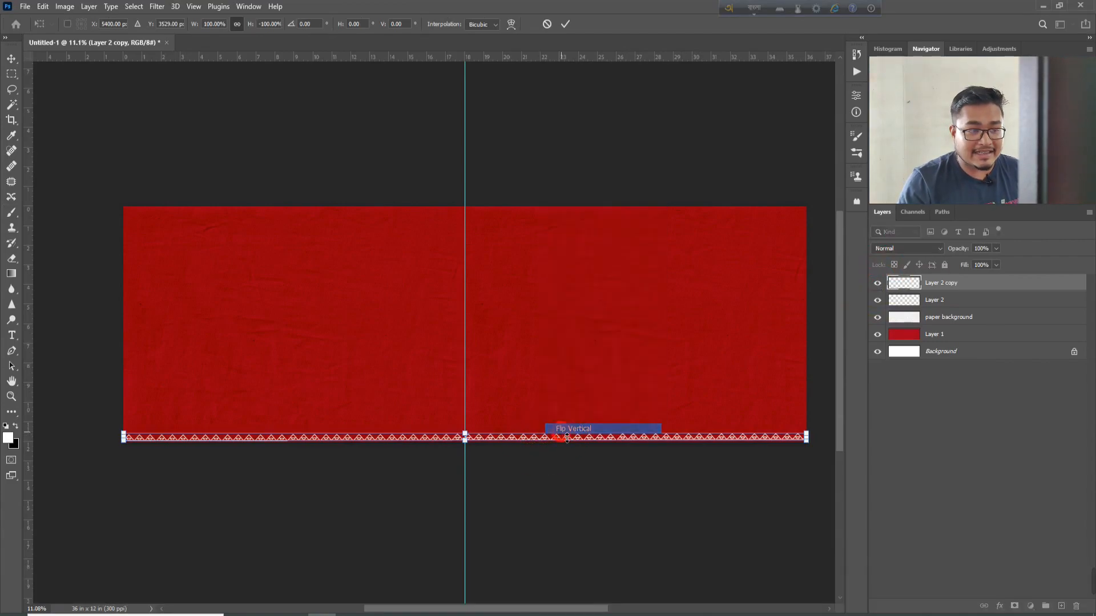
pyautogui.moveTo(557, 439); pyautogui.dragTo(557, 211)
pyautogui.press('Return')
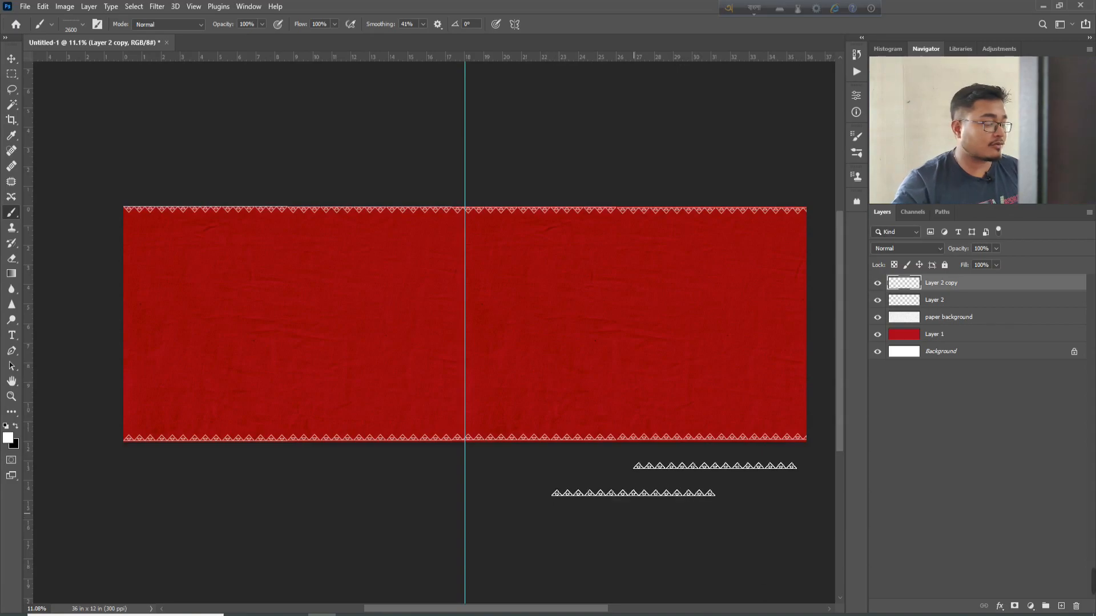
# Choose the circular scalloped border preset for the Brush tool
pyautogui.click(83, 24)
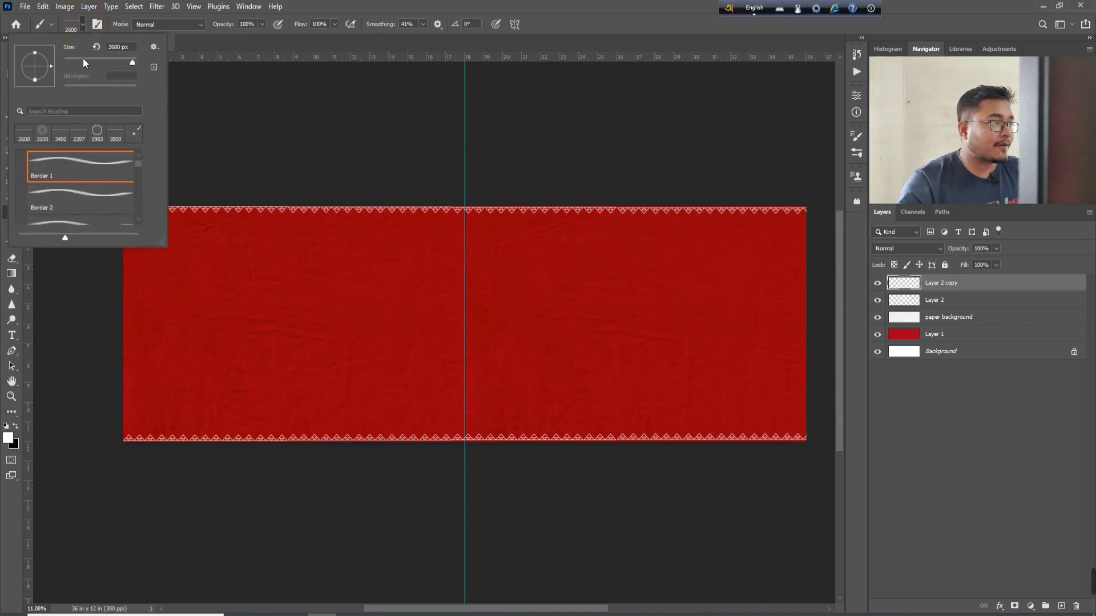
pyautogui.scroll(-5, 126, 183)
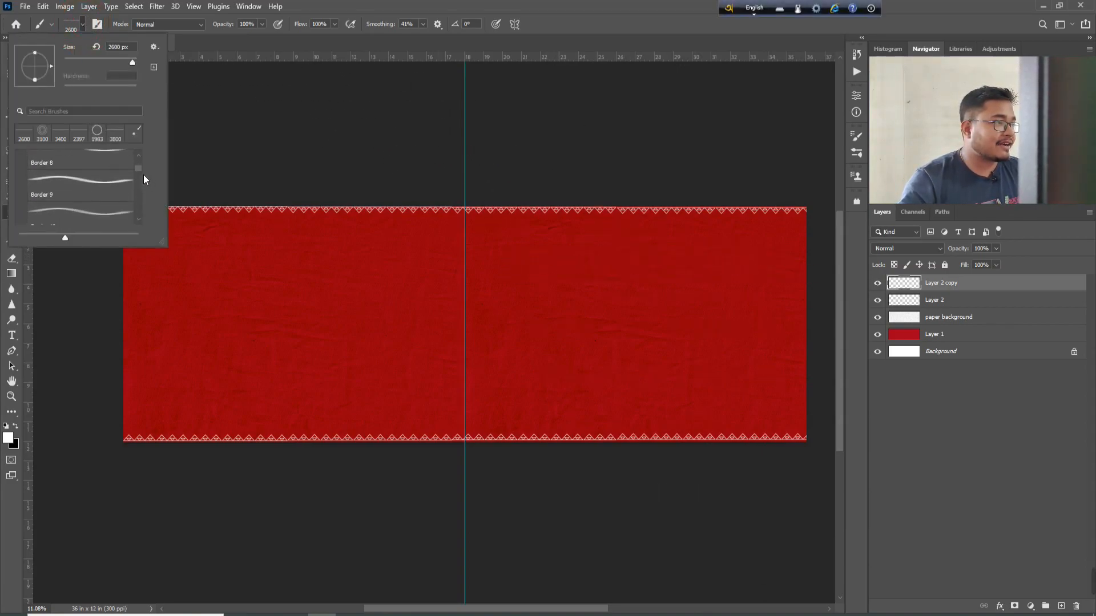
pyautogui.scroll(-5, 141, 174)
pyautogui.click(137, 186)
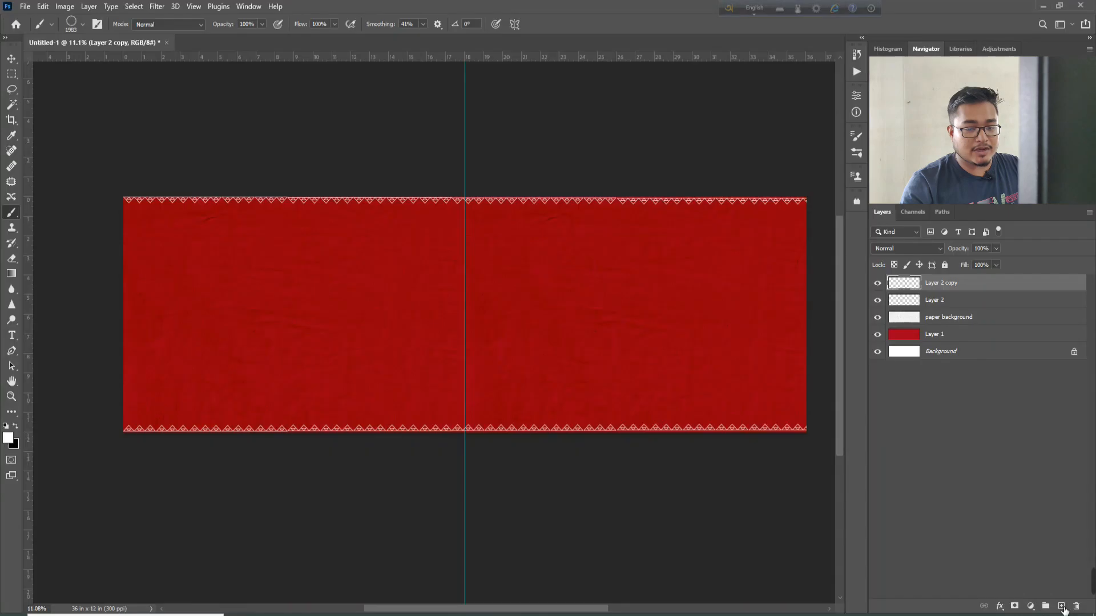
# Add a new layer, enlarge the brush to 2400 px and stamp one white circular border in the banner's left part
pyautogui.click(1062, 607)
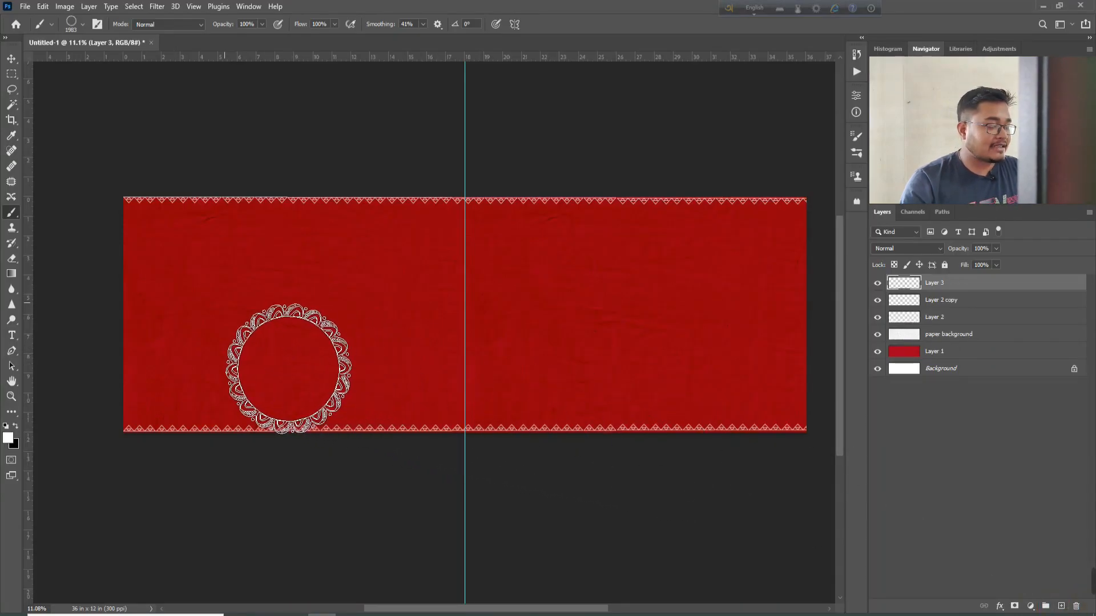
pyautogui.press(']')
pyautogui.press(']')
pyautogui.press(']')
pyautogui.press(']')
pyautogui.press(']')
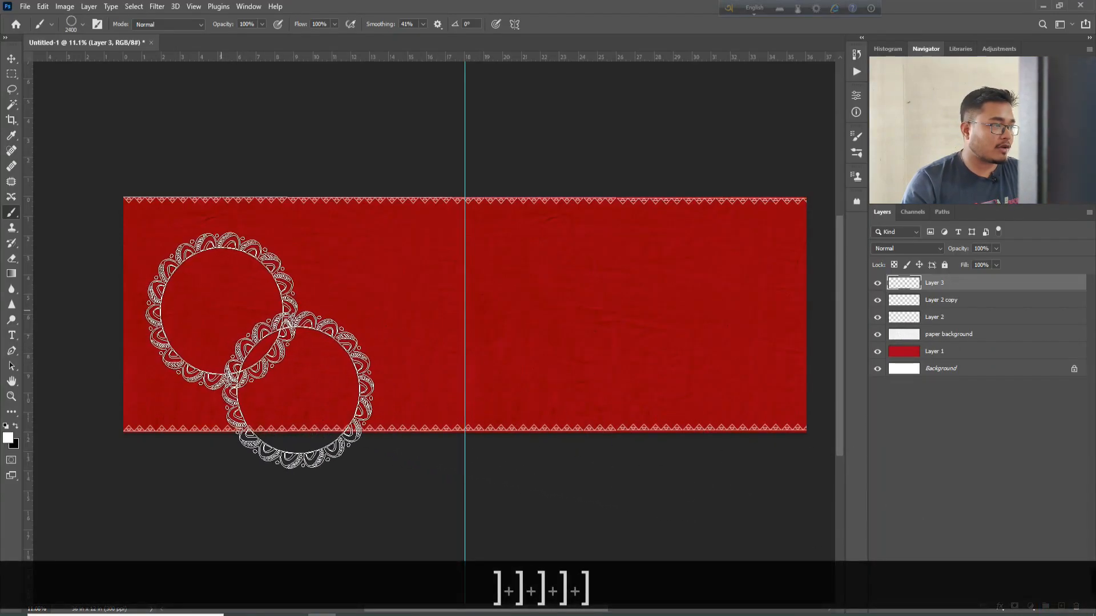
pyautogui.click(221, 311)
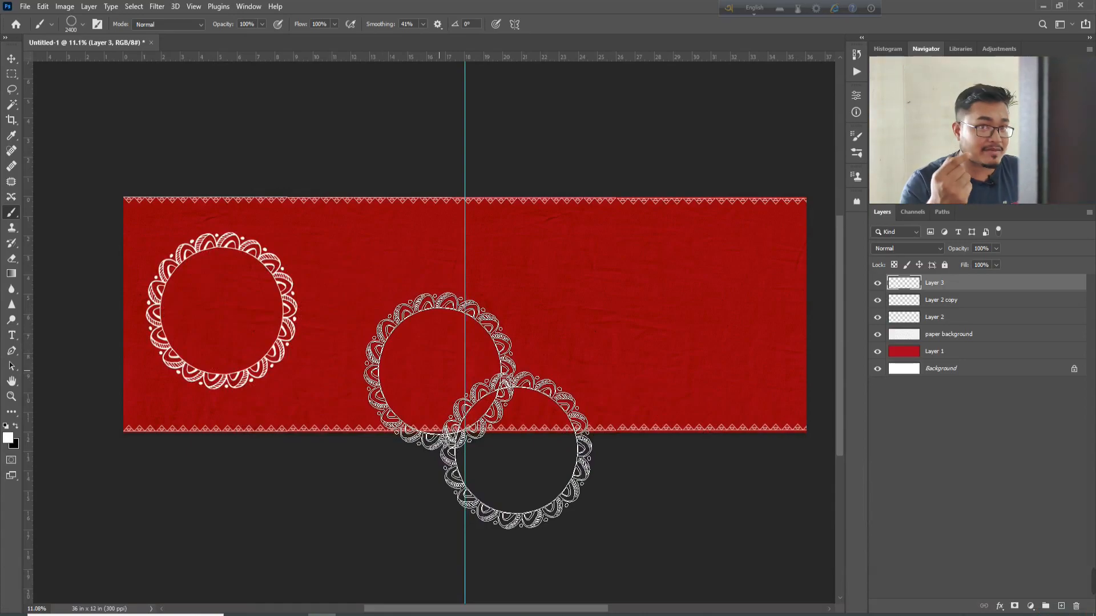
pyautogui.hotkey('ctrl', 'z')
pyautogui.hotkey('ctrl', 'z')
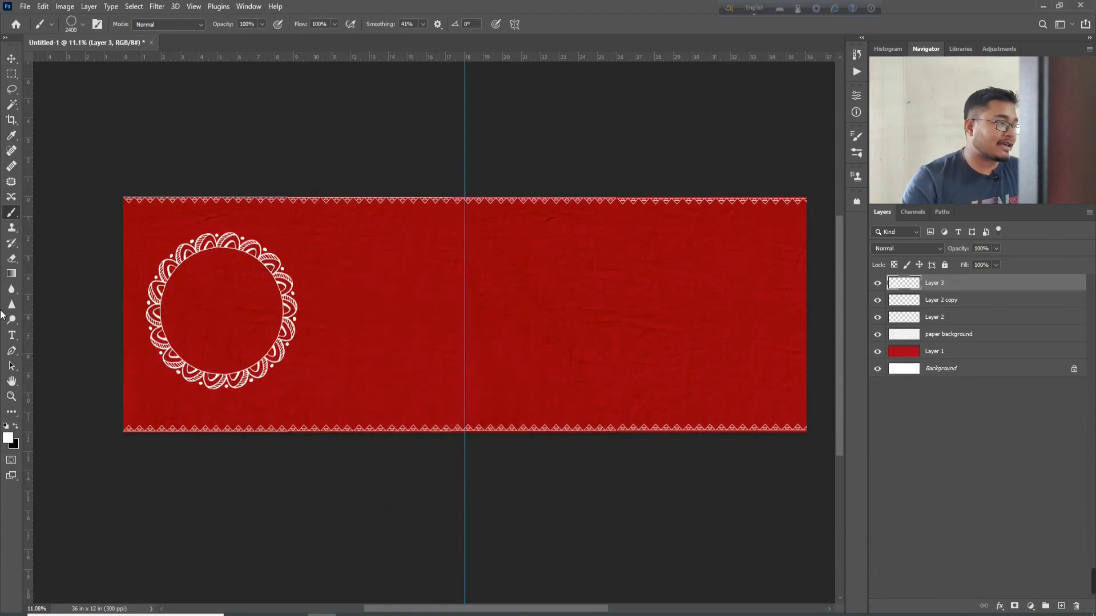
# Draw a white circle about 5.29 in wide with the Ellipse Tool and centre it inside the circular border
pyautogui.click(11, 411)
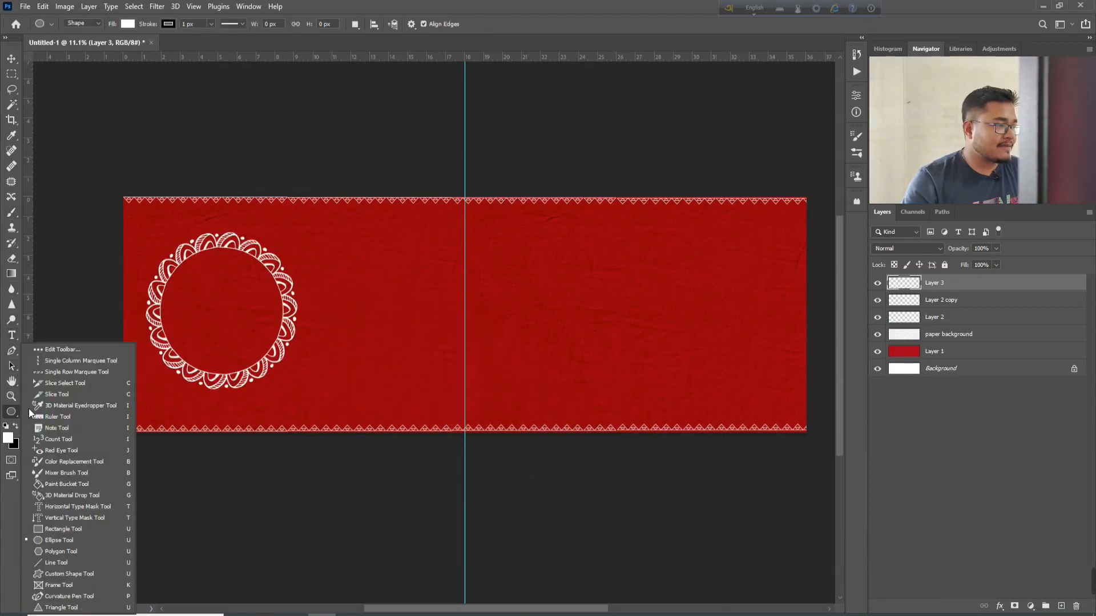
pyautogui.click(55, 539)
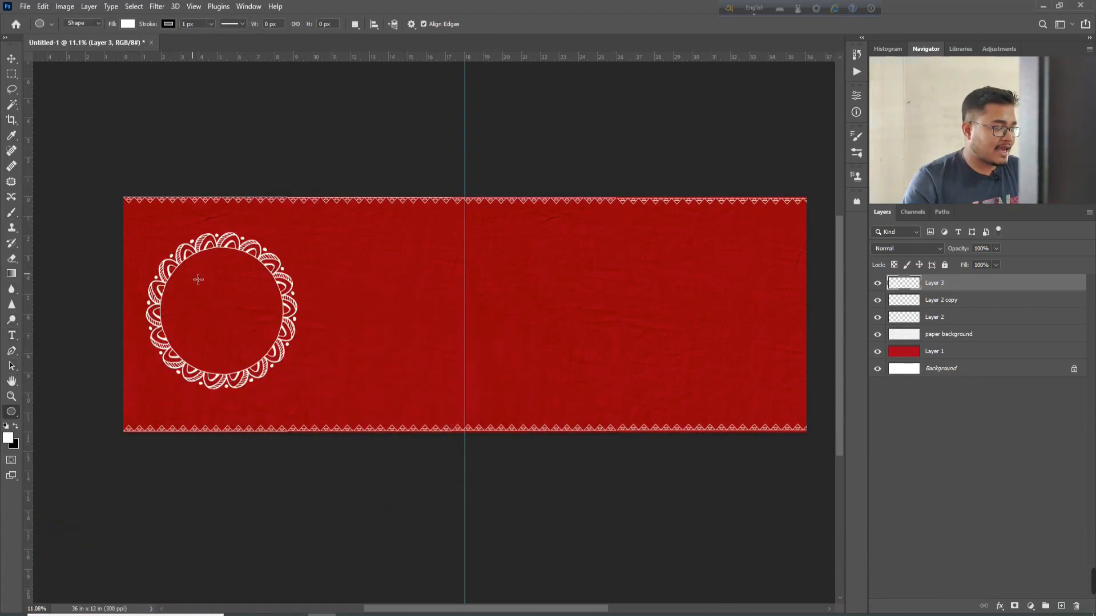
pyautogui.moveTo(198, 280); pyautogui.dragTo(293, 377)
pyautogui.click(12, 58)
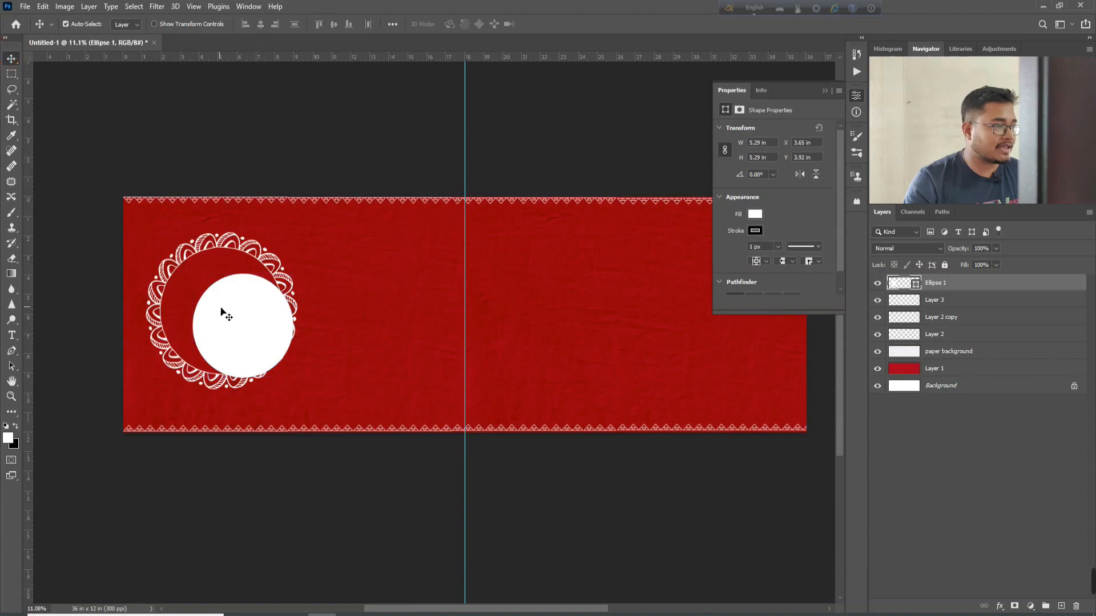
pyautogui.moveTo(222, 311); pyautogui.dragTo(199, 298)
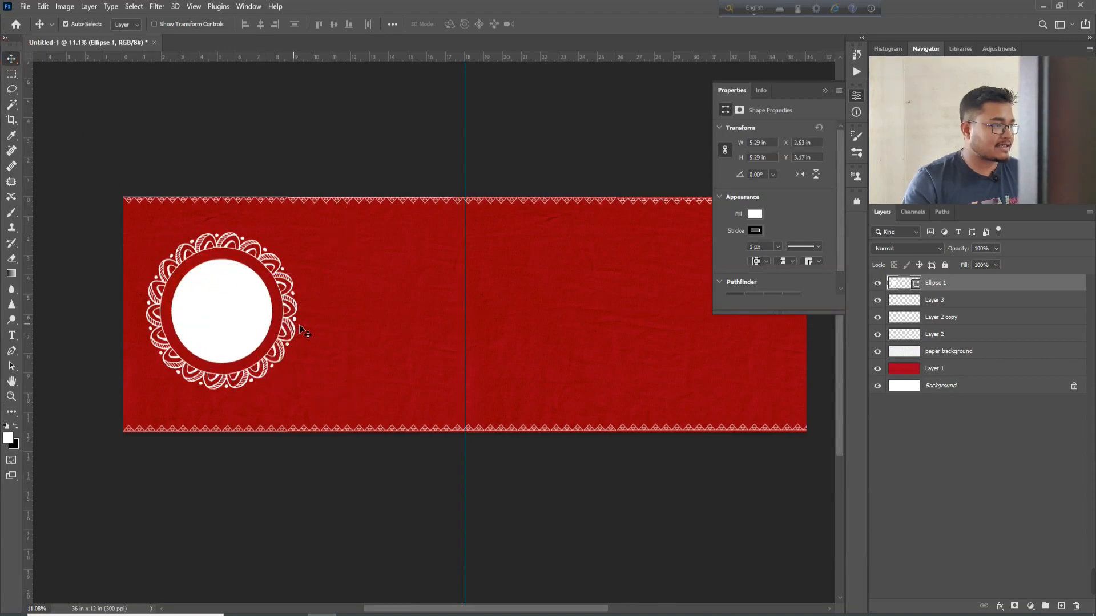
# Scale the white circle to about 5.98 in and recentre it, leaving a thin red gap inside the circular border
pyautogui.keyDown('alt'); pyautogui.scroll(3, 185, 333); pyautogui.keyUp('alt')
pyautogui.hotkey('ctrl', 't')
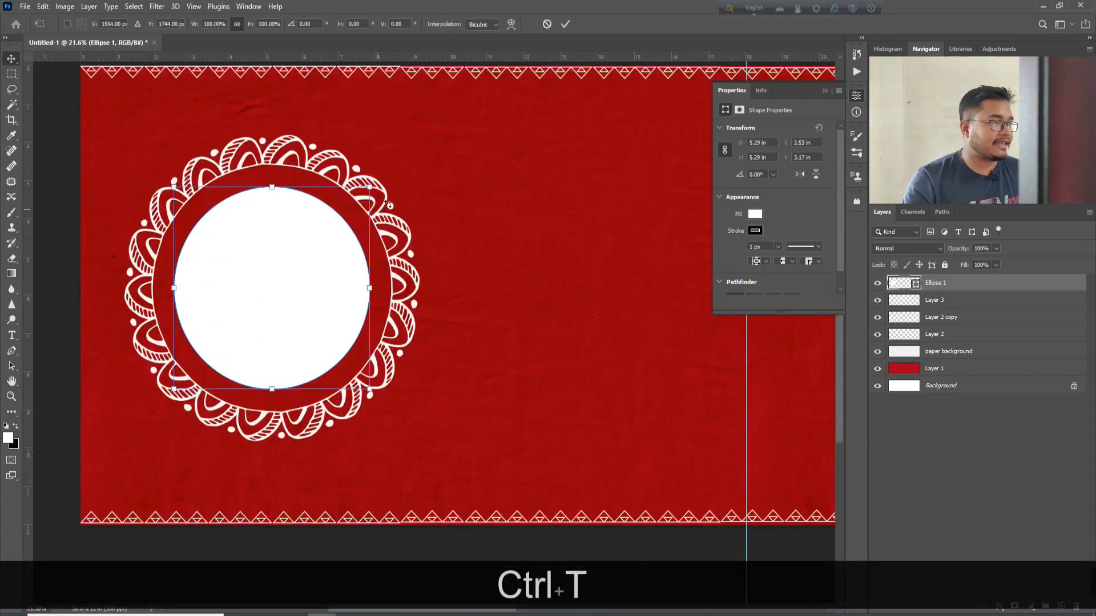
pyautogui.moveTo(370, 188); pyautogui.dragTo(436, 147)
pyautogui.moveTo(376, 192); pyautogui.dragTo(350, 218)
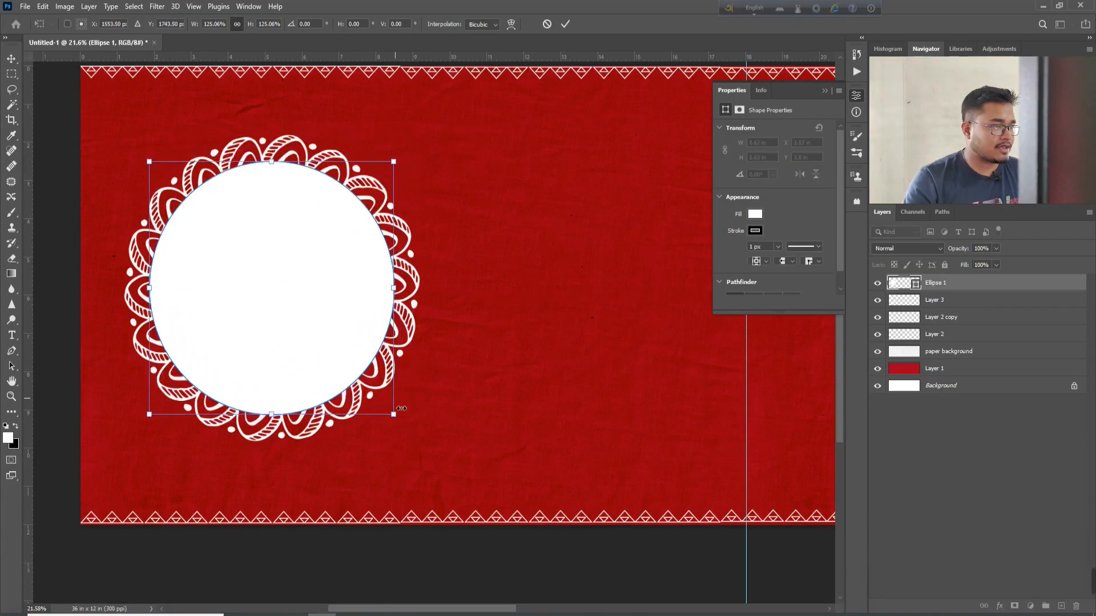
pyautogui.moveTo(398, 419); pyautogui.dragTo(377, 391)
pyautogui.click(319, 294)
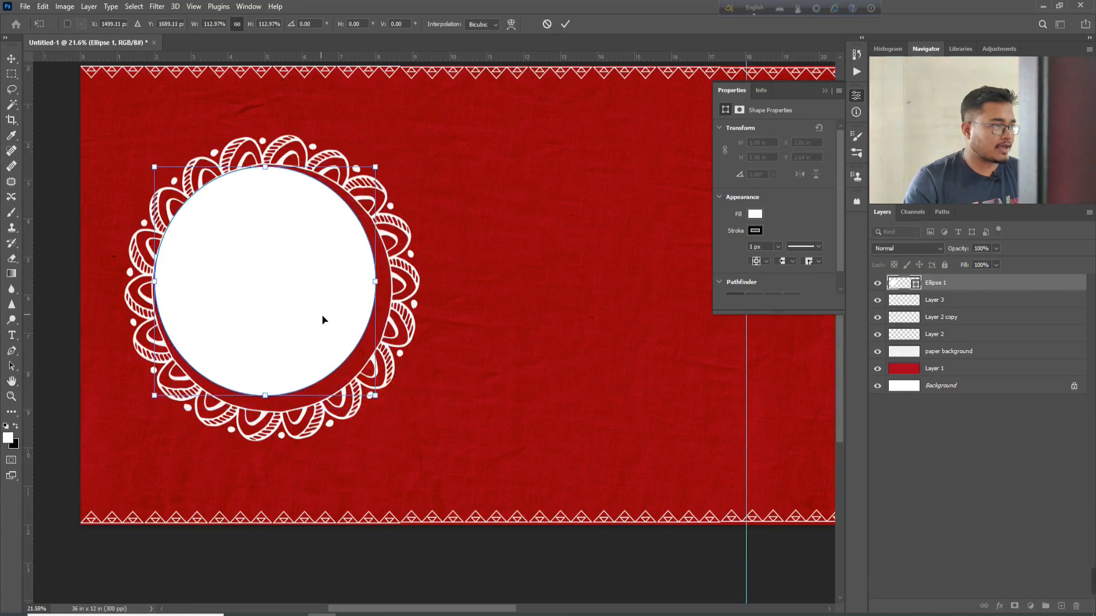
pyautogui.moveTo(320, 318); pyautogui.dragTo(331, 326)
pyautogui.press('Return')
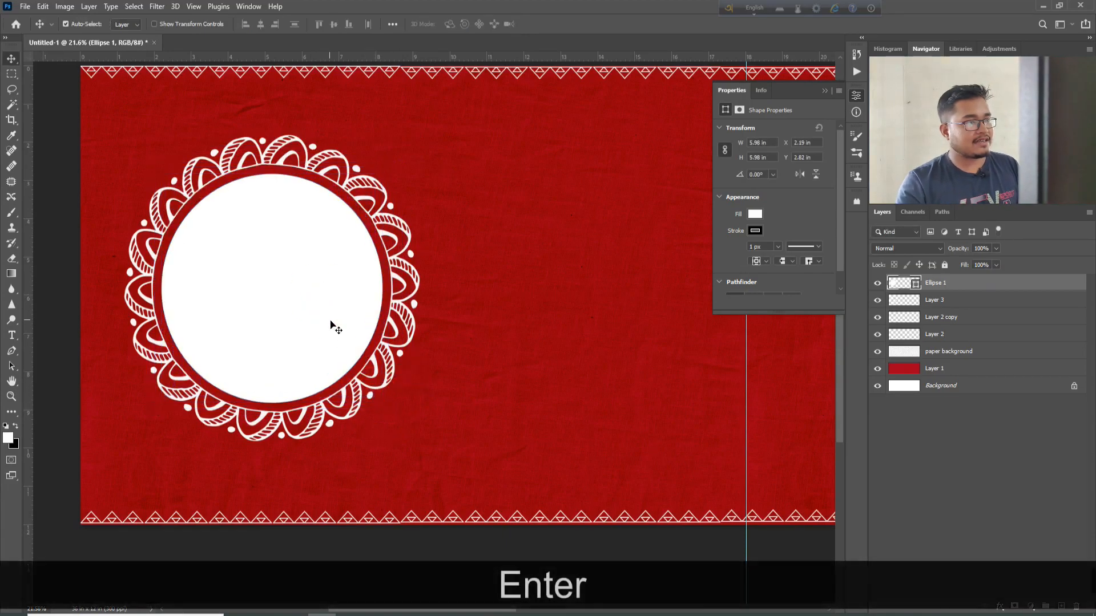
# Enlarge the couple's photo to about 9.58 in wide over the white circle and clip it to the Ellipse 1 layer
pyautogui.scroll(-4, 330, 322)
pyautogui.scroll(-2, 323, 327)
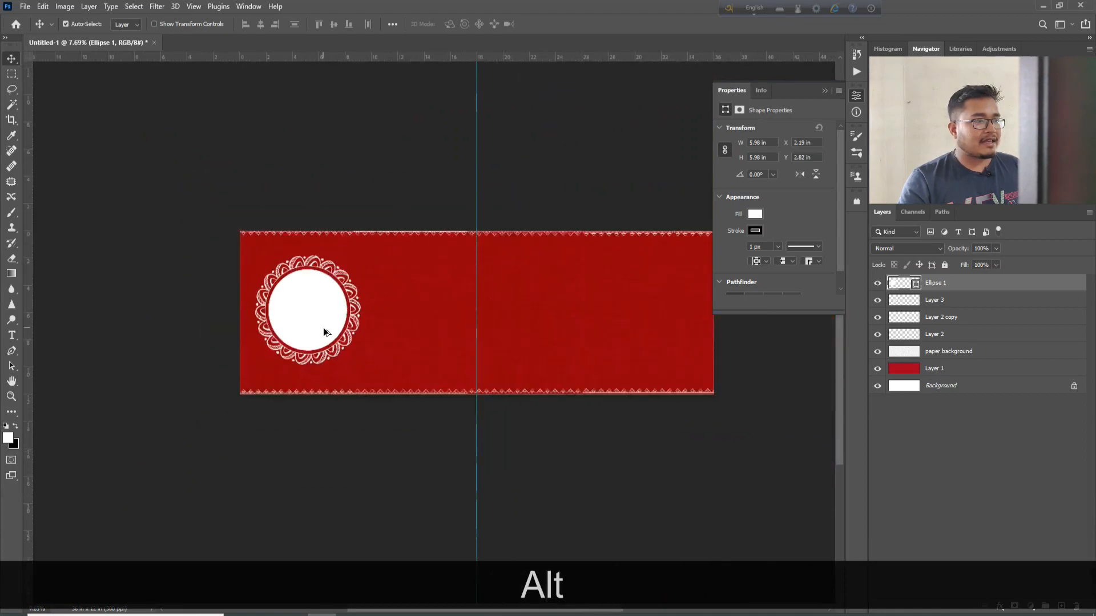
pyautogui.scroll(1, 321, 327)
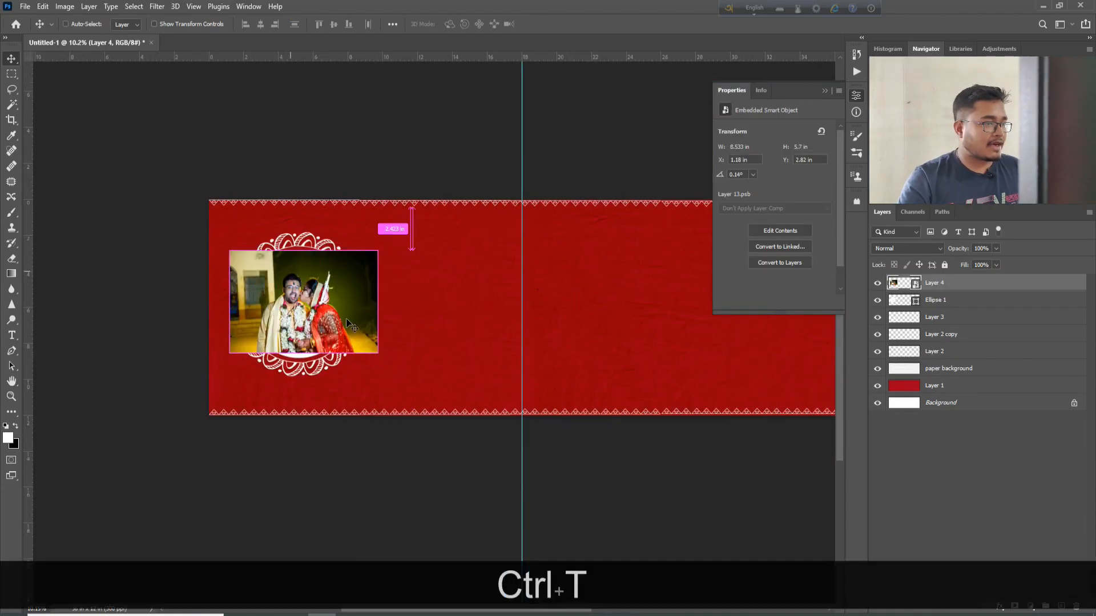
pyautogui.hotkey('ctrl', 't')
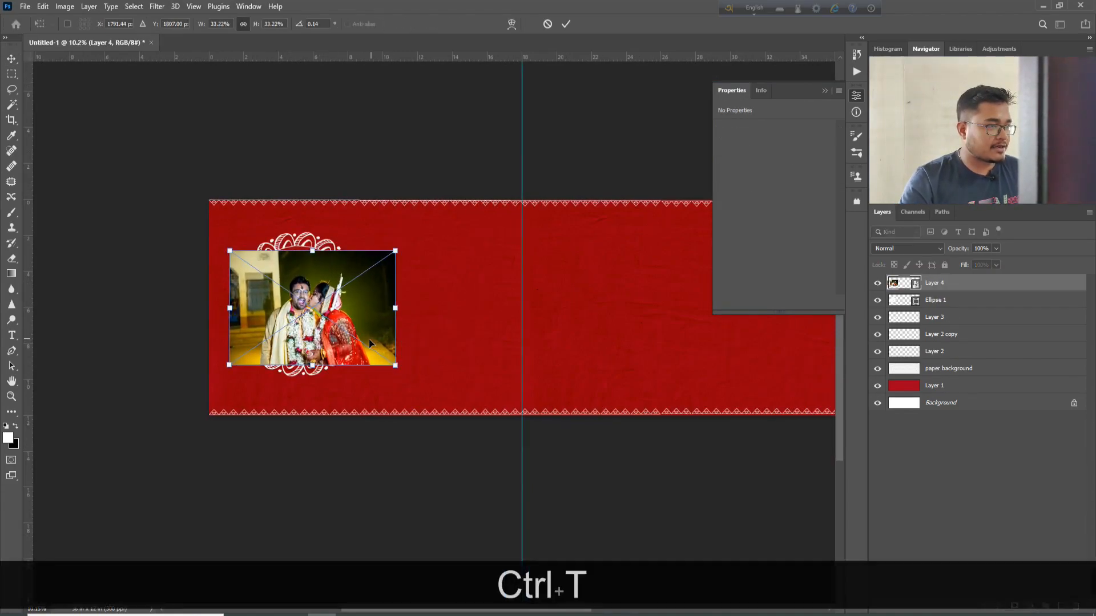
pyautogui.moveTo(369, 339); pyautogui.dragTo(366, 337)
pyautogui.press('Return')
pyautogui.hotkey('ctrl', 'alt', 'g')
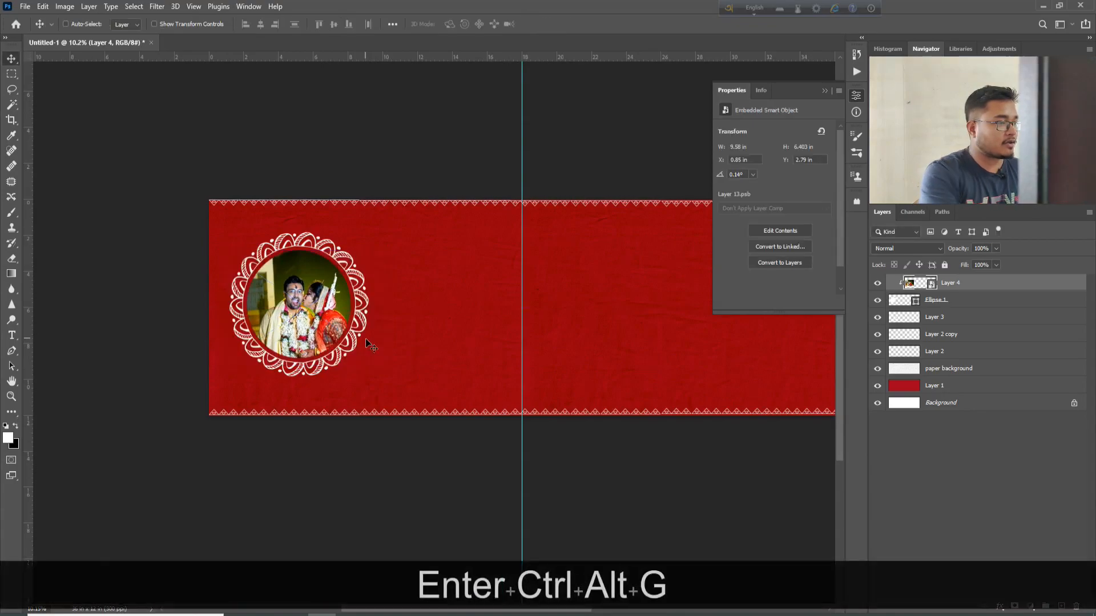
# Add a Drop Shadow effect to the first Bengali word, সাত, beside the round photo
pyautogui.scroll(-2, 368, 340)
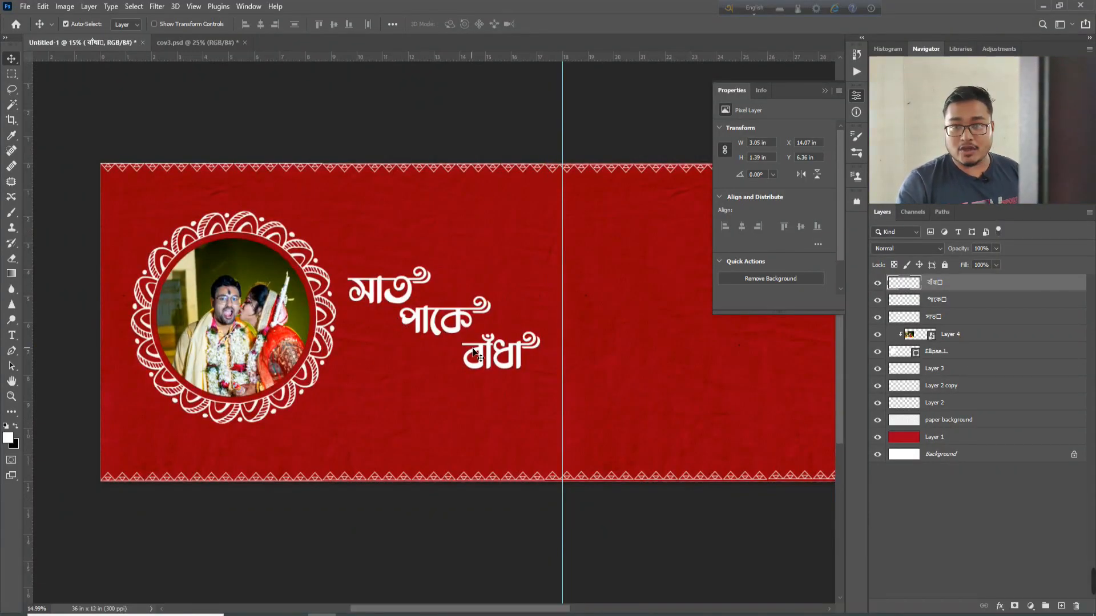
pyautogui.scroll(3, 411, 257)
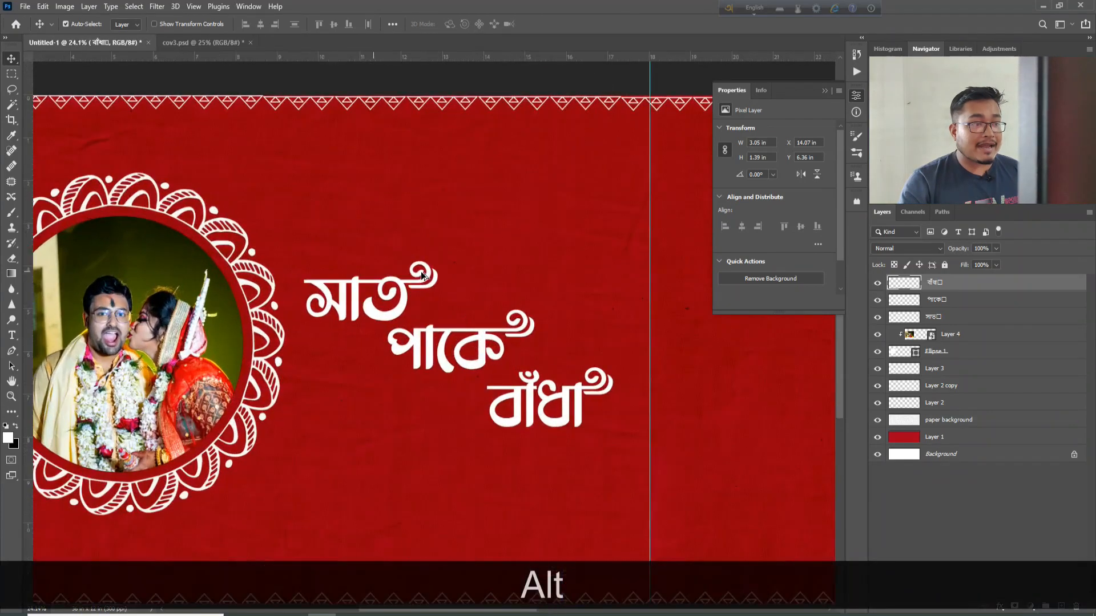
pyautogui.moveTo(413, 242); pyautogui.dragTo(449, 318)
pyautogui.scroll(1, 436, 297)
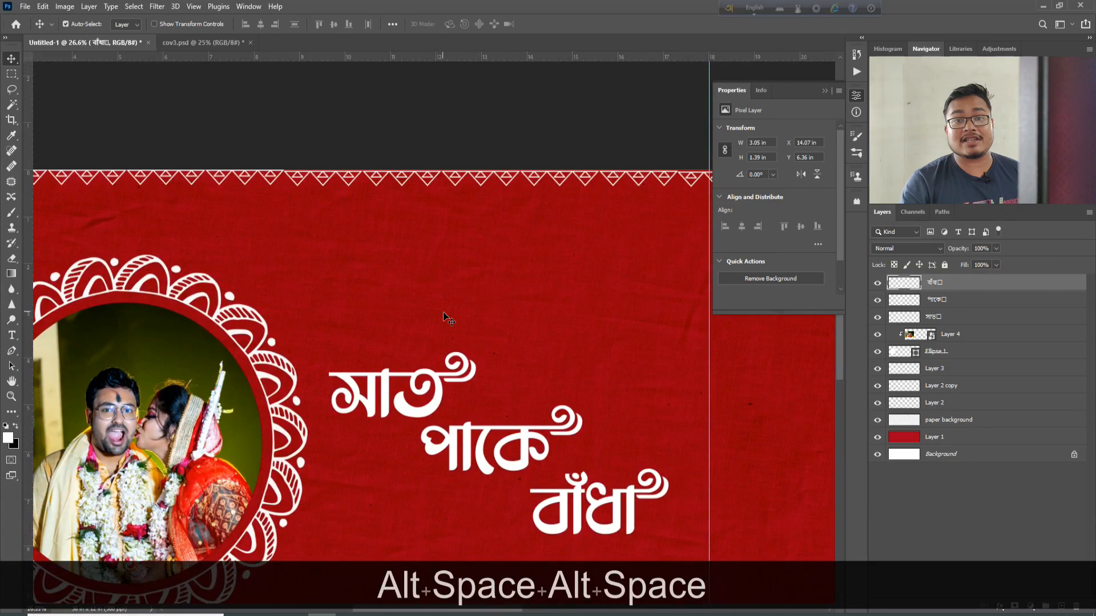
pyautogui.click(416, 411)
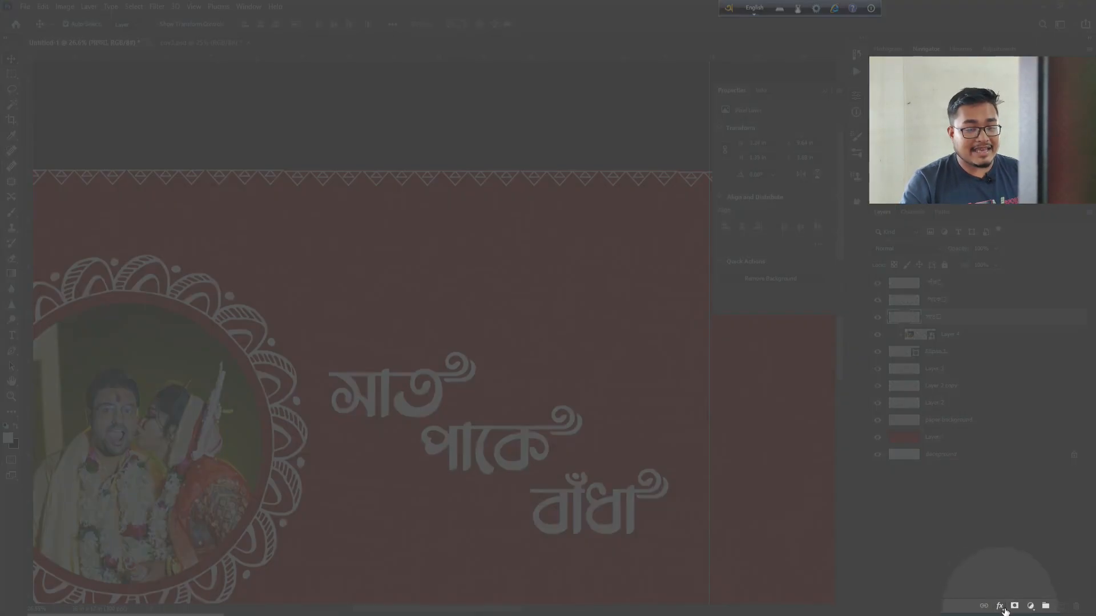
pyautogui.click(1000, 606)
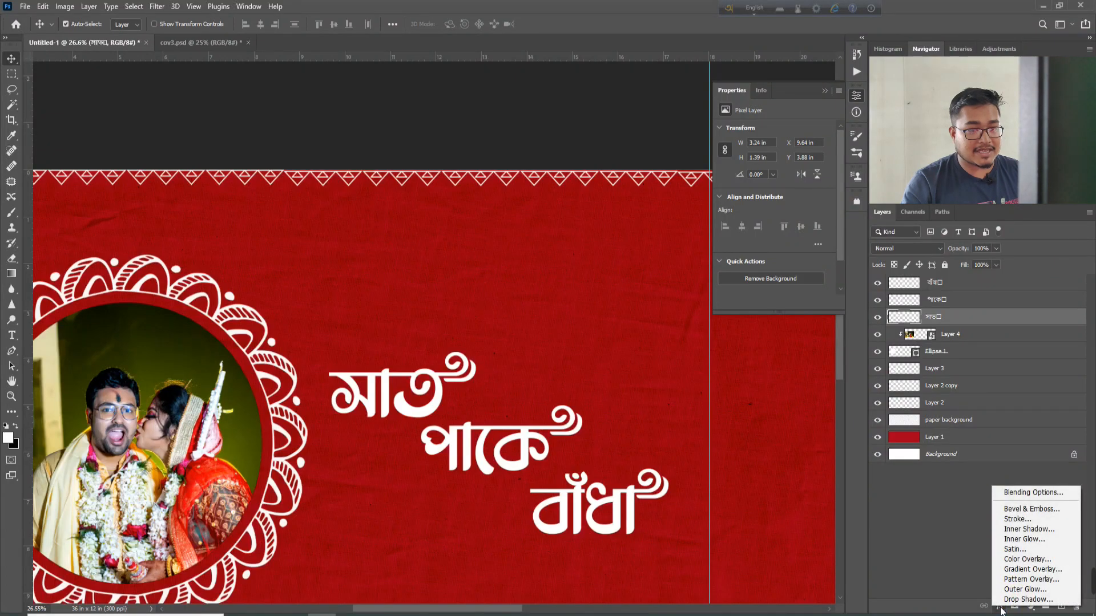
pyautogui.click(1021, 494)
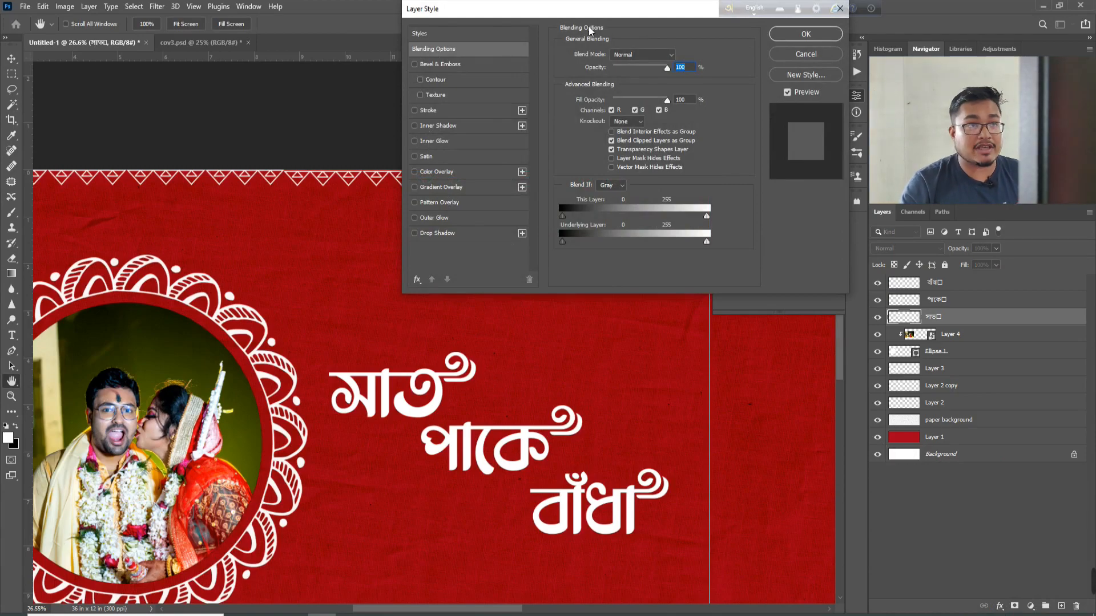
pyautogui.moveTo(527, 11); pyautogui.dragTo(461, 38)
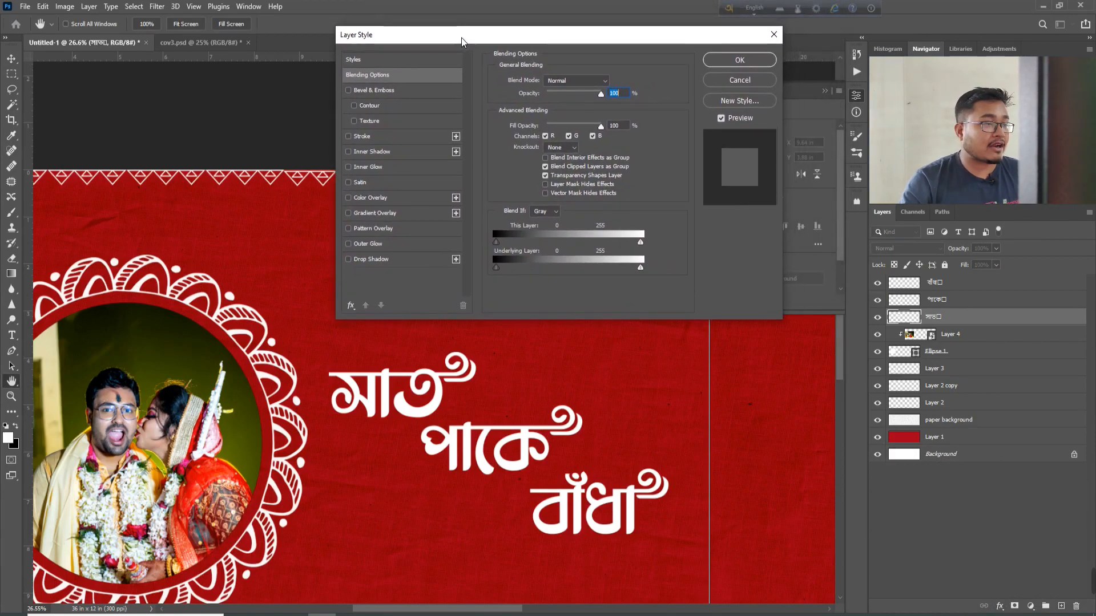
pyautogui.click(368, 261)
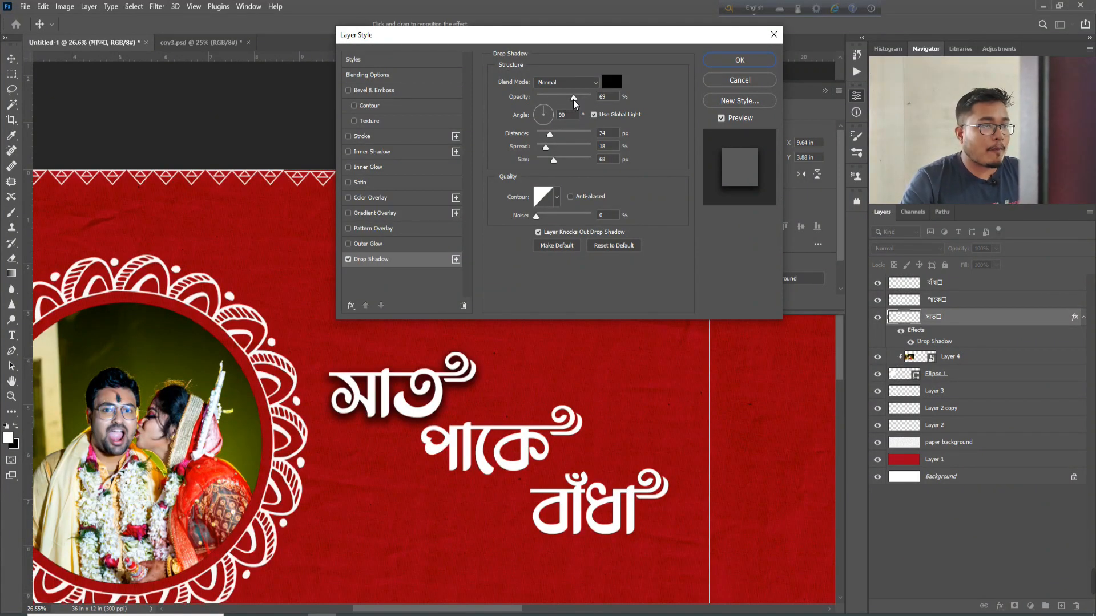
# Lower the opacity of the word's drop shadow to 57%
pyautogui.moveTo(571, 101); pyautogui.dragTo(568, 102)
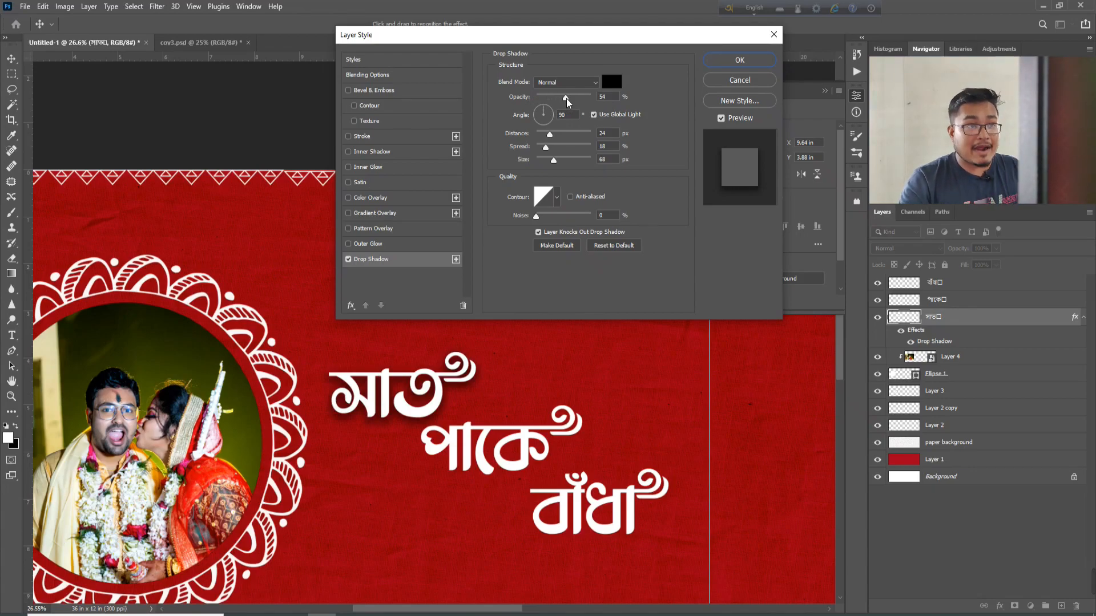
pyautogui.moveTo(567, 102); pyautogui.dragTo(562, 102)
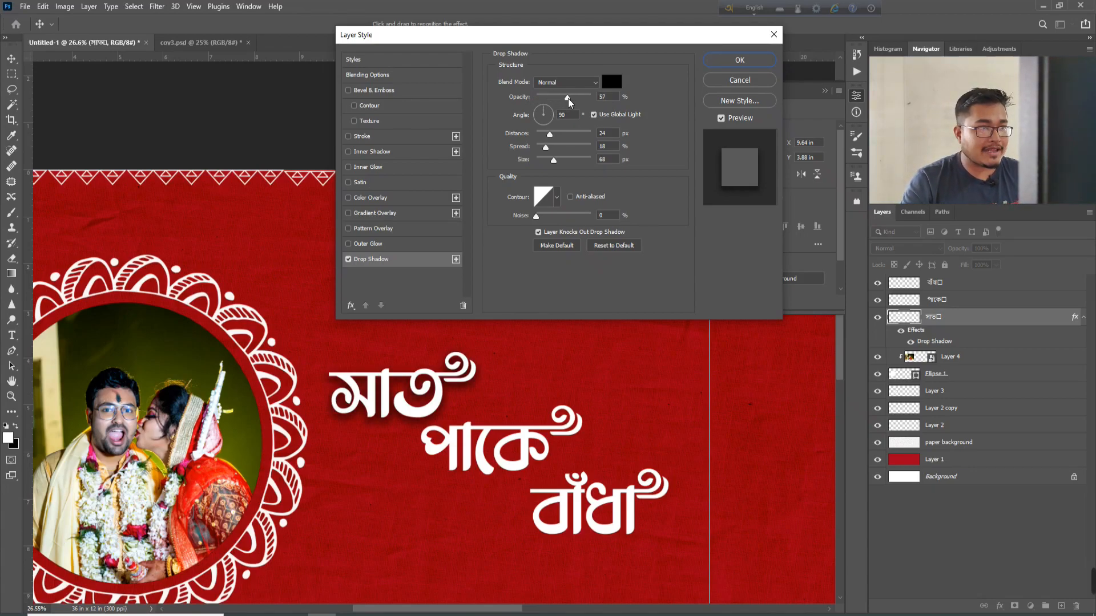
pyautogui.click(568, 100)
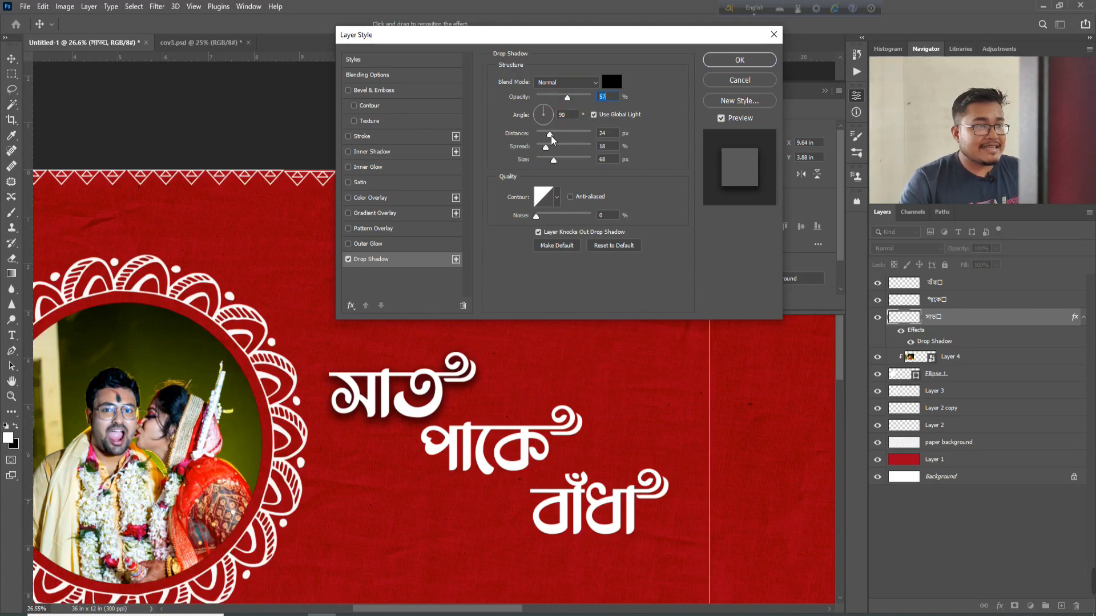
# Set the drop shadow of সাত to 38 px distance, 31% spread and 54 px size
pyautogui.moveTo(550, 135); pyautogui.dragTo(572, 136)
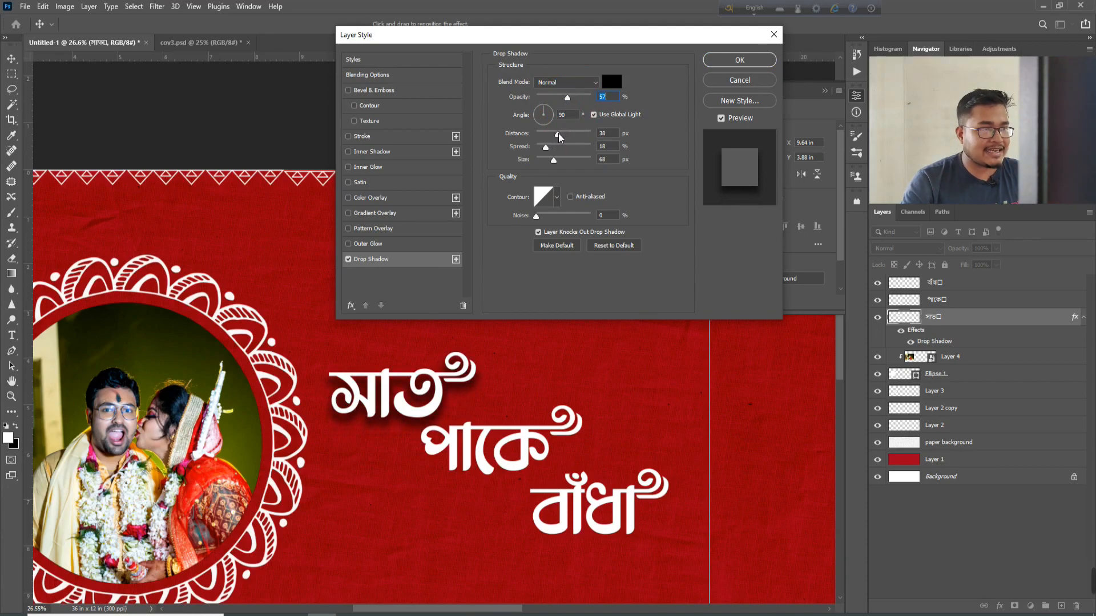
pyautogui.click(558, 133)
pyautogui.moveTo(545, 147)
pyautogui.mouseDown()
pyautogui.moveTo(598, 150)
pyautogui.moveTo(559, 150)
pyautogui.mouseUp()
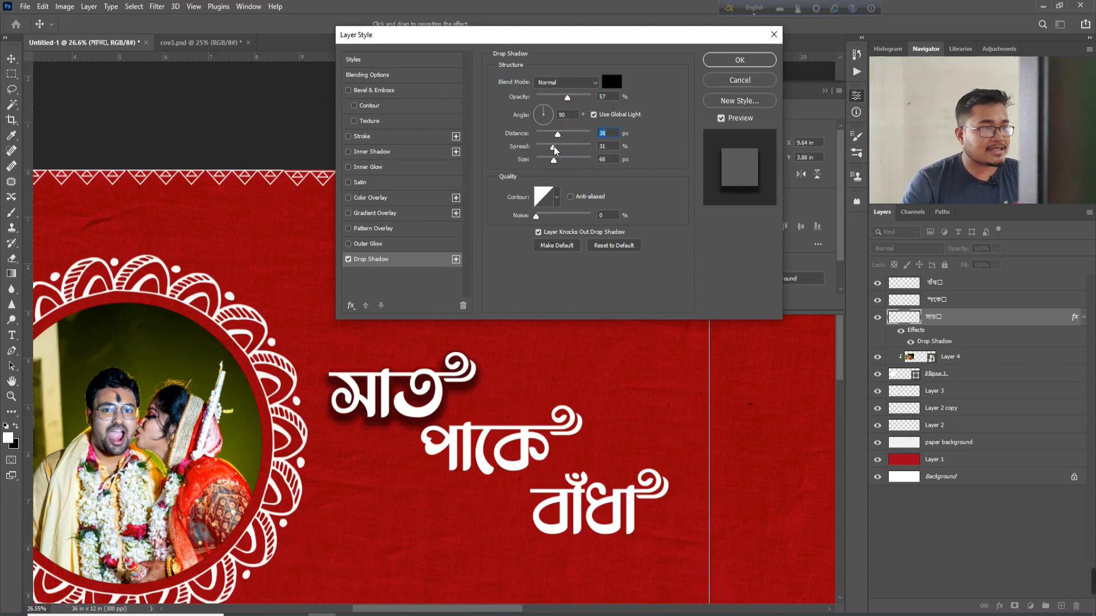
pyautogui.moveTo(554, 164); pyautogui.dragTo(587, 165)
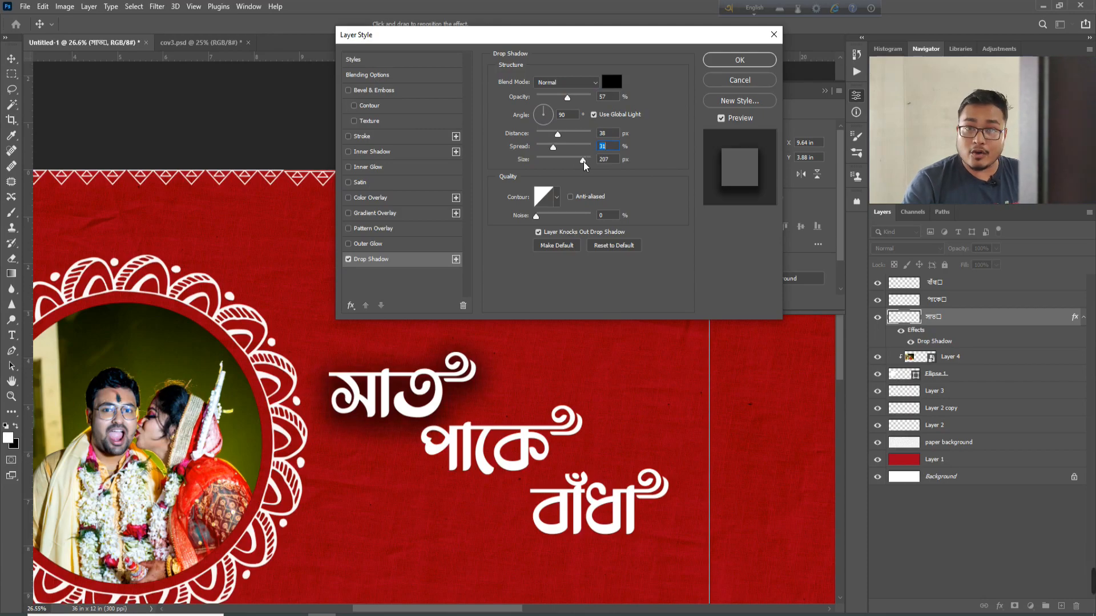
pyautogui.click(551, 161)
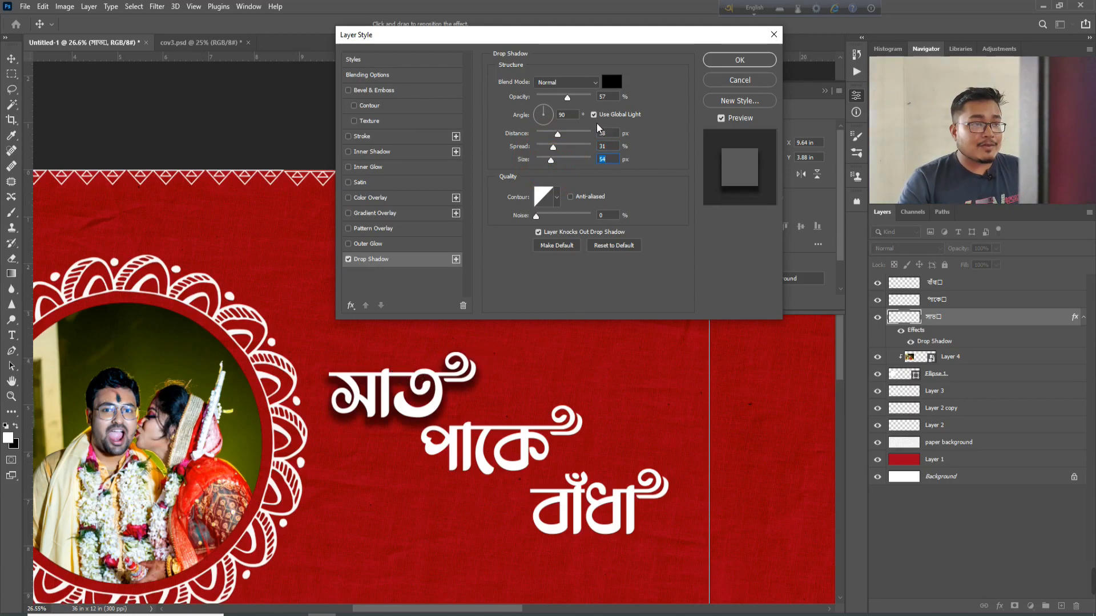
pyautogui.press('ctrl')
pyautogui.press('ctrl')
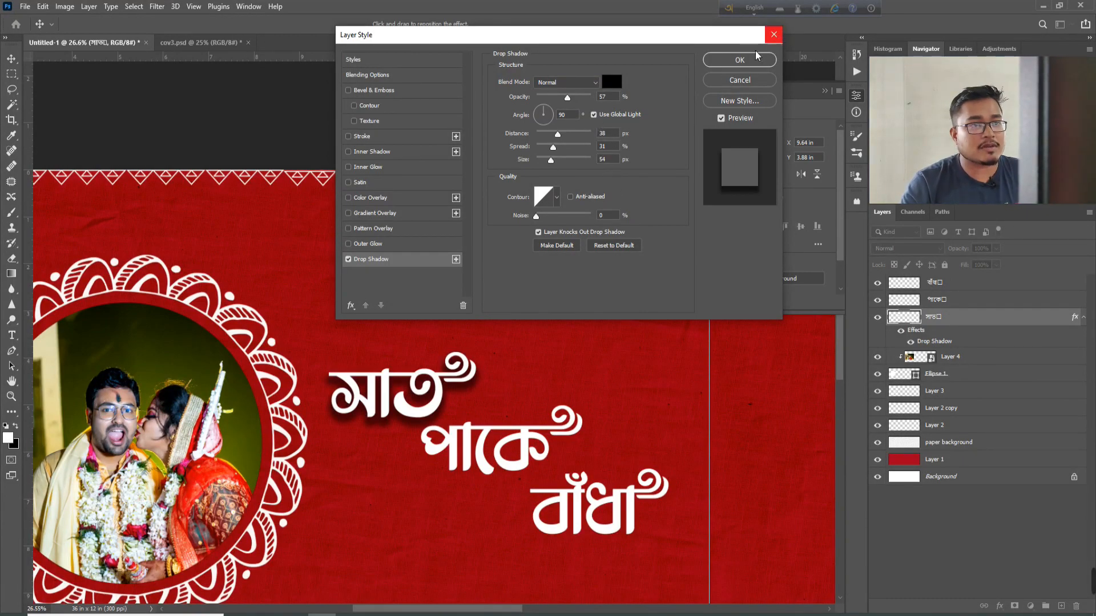
pyautogui.click(741, 59)
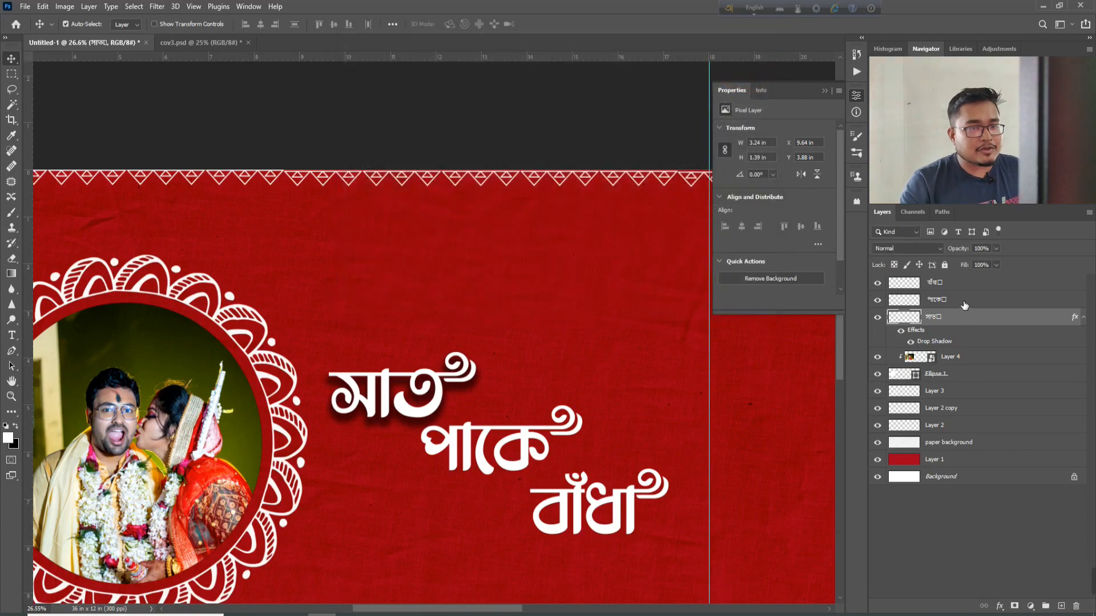
# Add the same Drop Shadow to the পাকে and বাঁধা layers: 57% opacity, 38 px distance, 31% spread, 54 px size
pyautogui.click(945, 302)
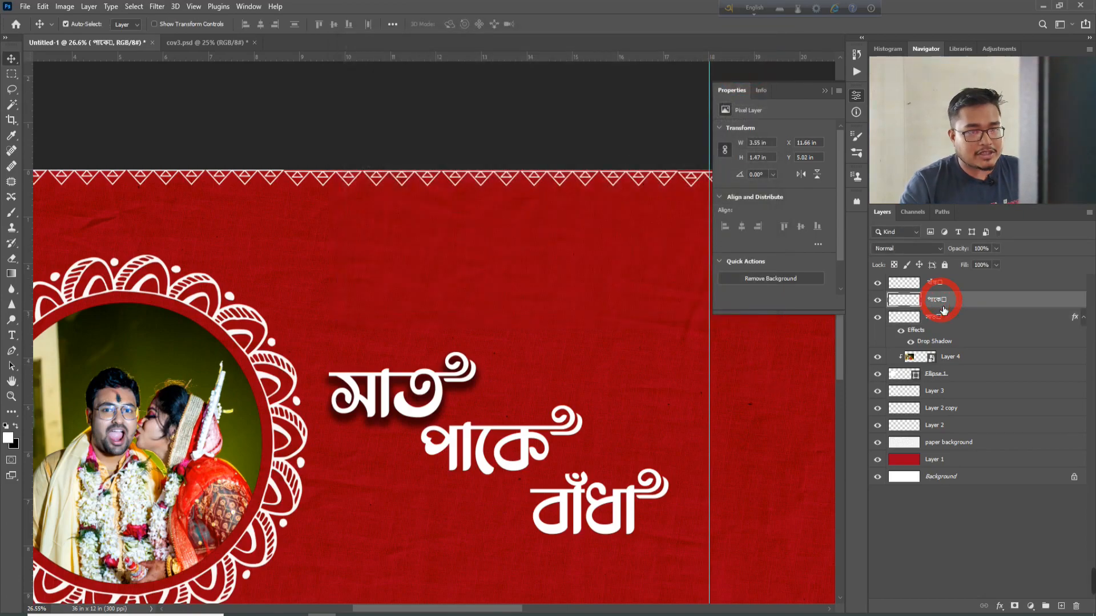
pyautogui.click(1000, 609)
pyautogui.click(1010, 603)
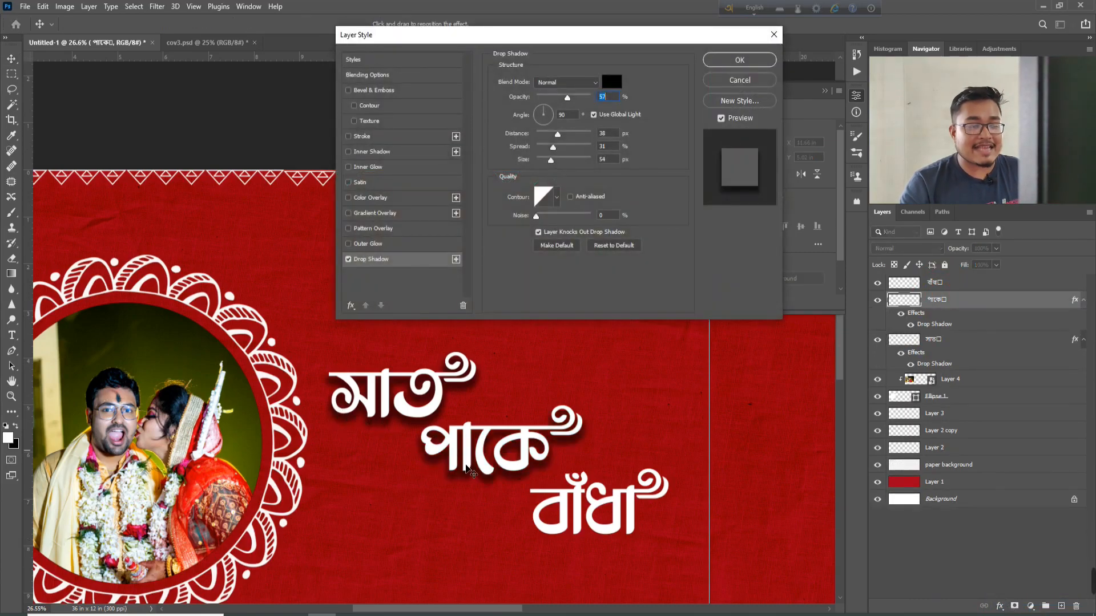
pyautogui.click(736, 61)
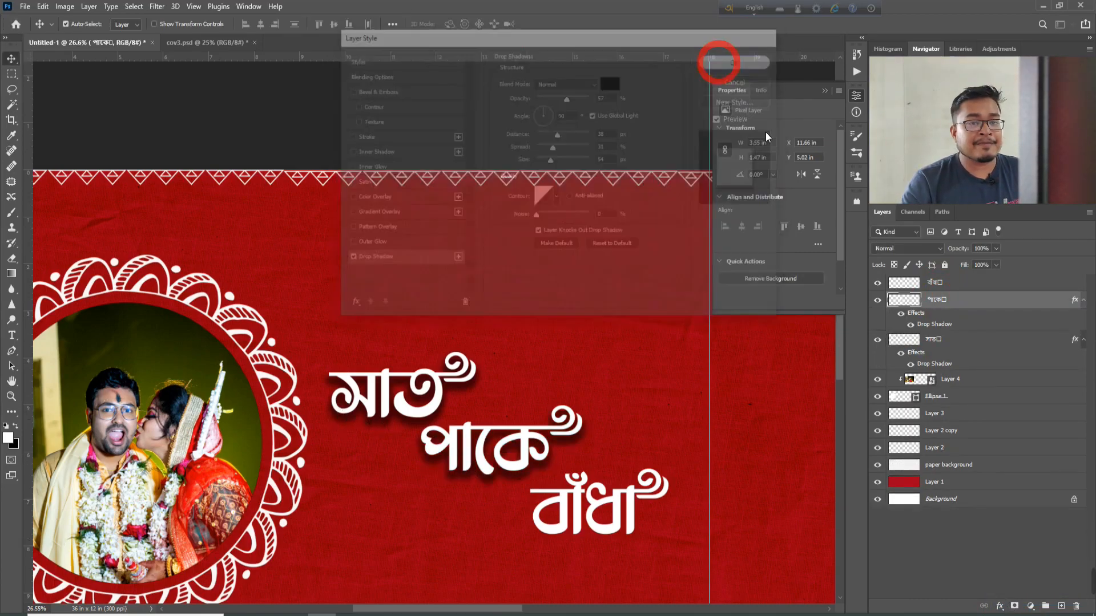
pyautogui.click(902, 282)
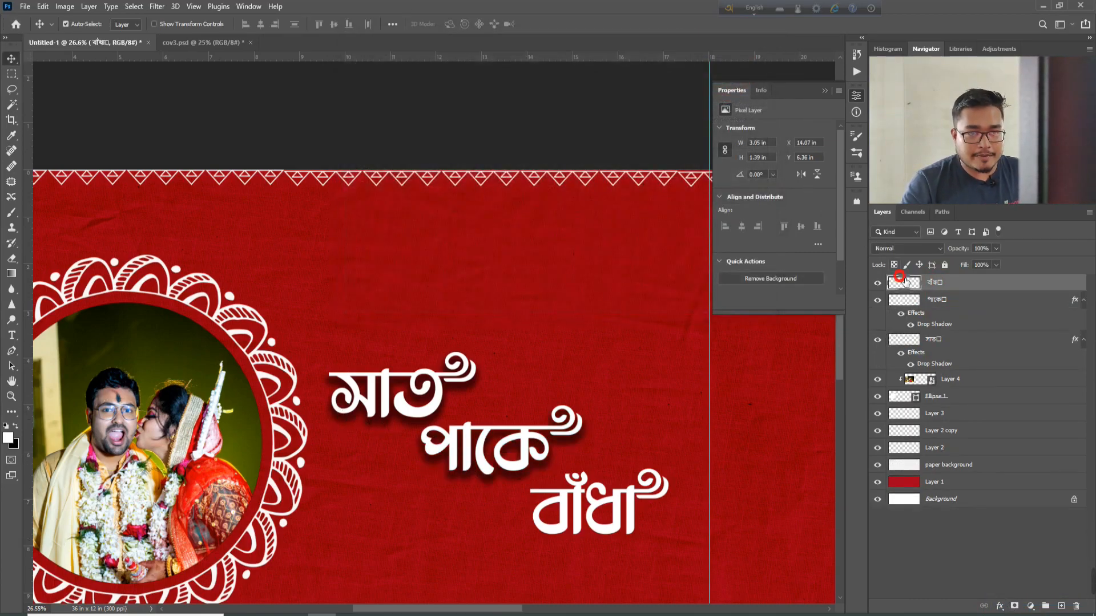
pyautogui.click(1002, 608)
pyautogui.click(1015, 603)
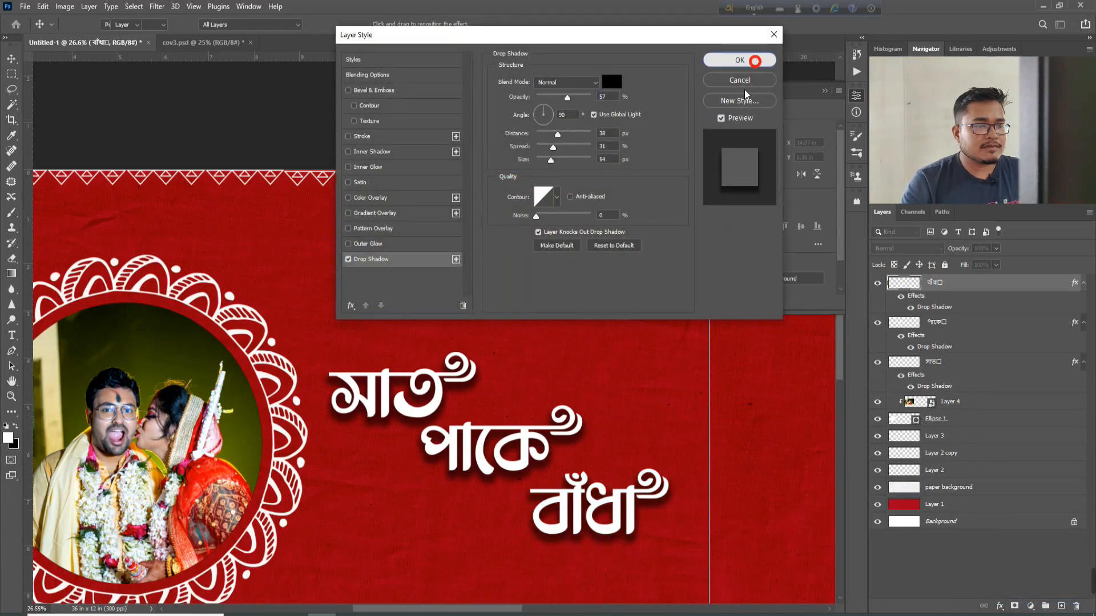
pyautogui.click(742, 60)
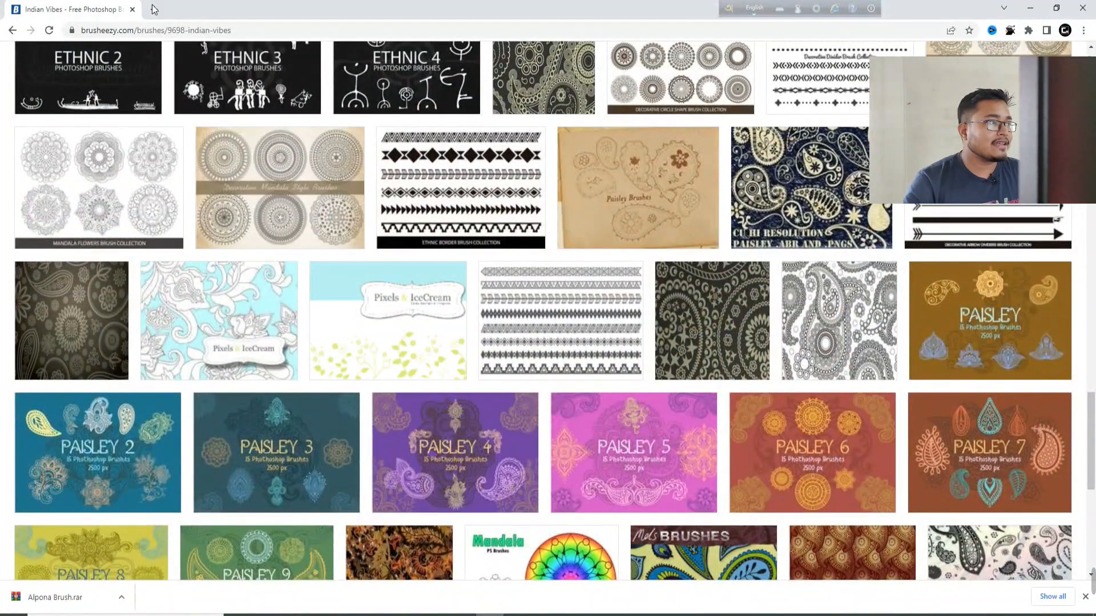
# In a new browser tab, search Google Images for "golden texture" and copy the WallpaperAccess gold texture image
pyautogui.click(153, 9)
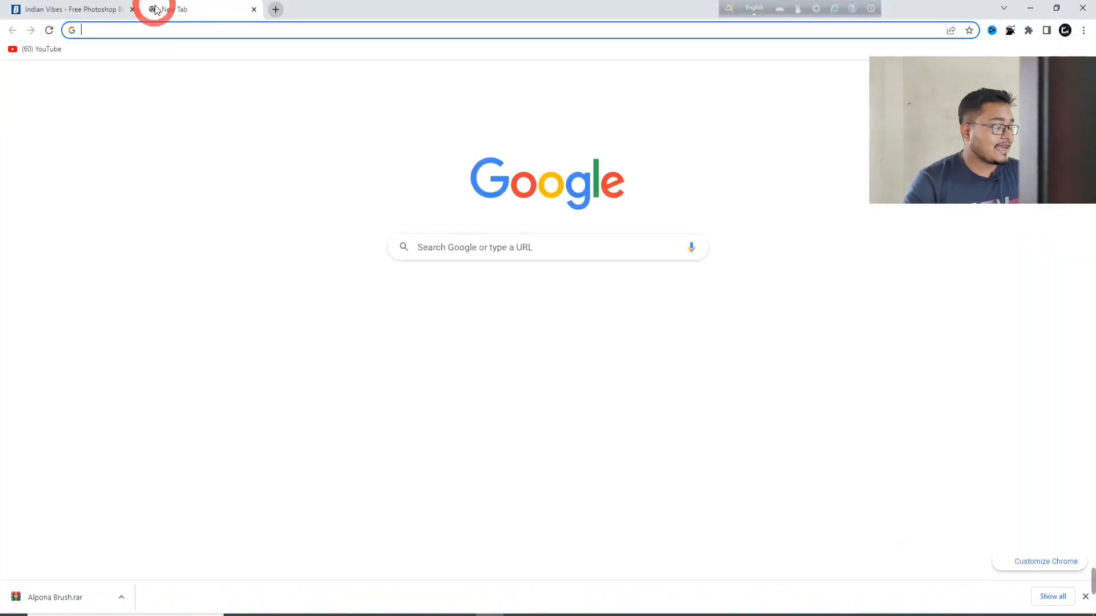
pyautogui.write('golden texture')
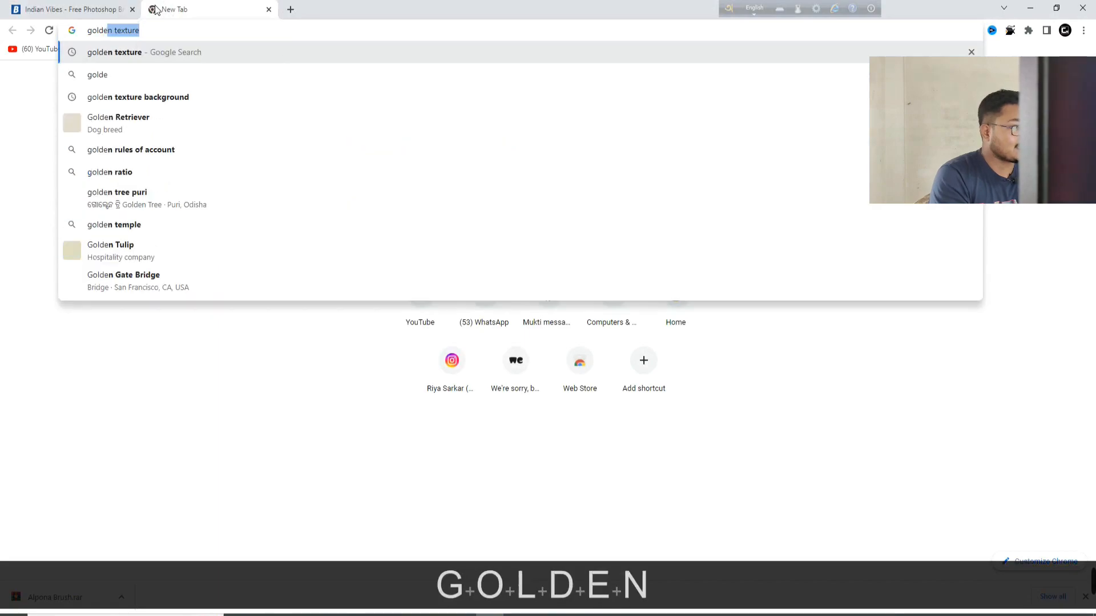
pyautogui.press('Return')
pyautogui.click(164, 109)
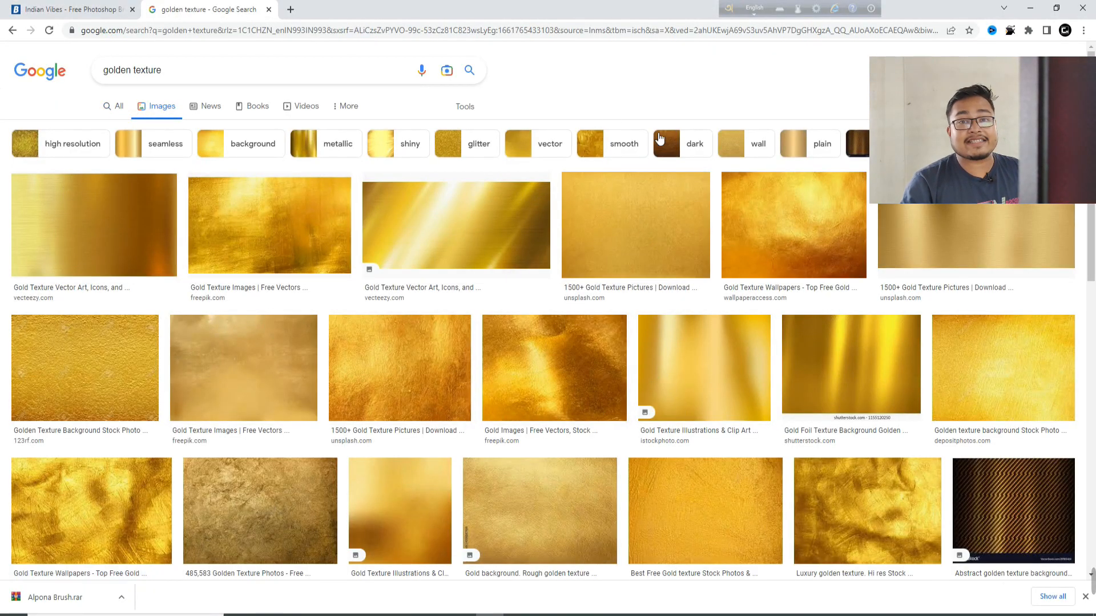
pyautogui.click(788, 237)
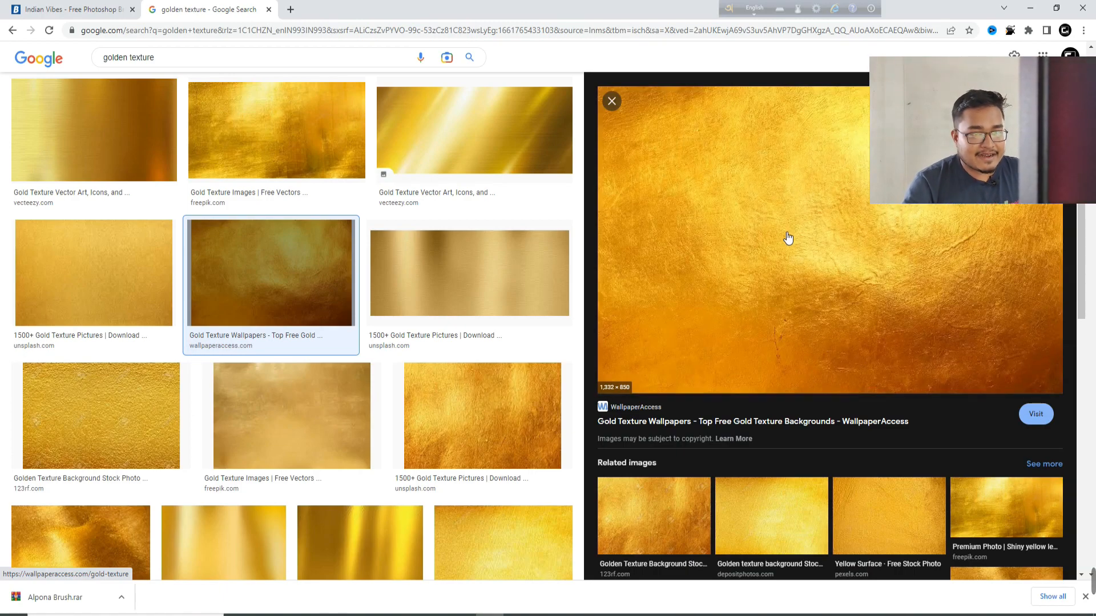
pyautogui.rightClick(783, 232)
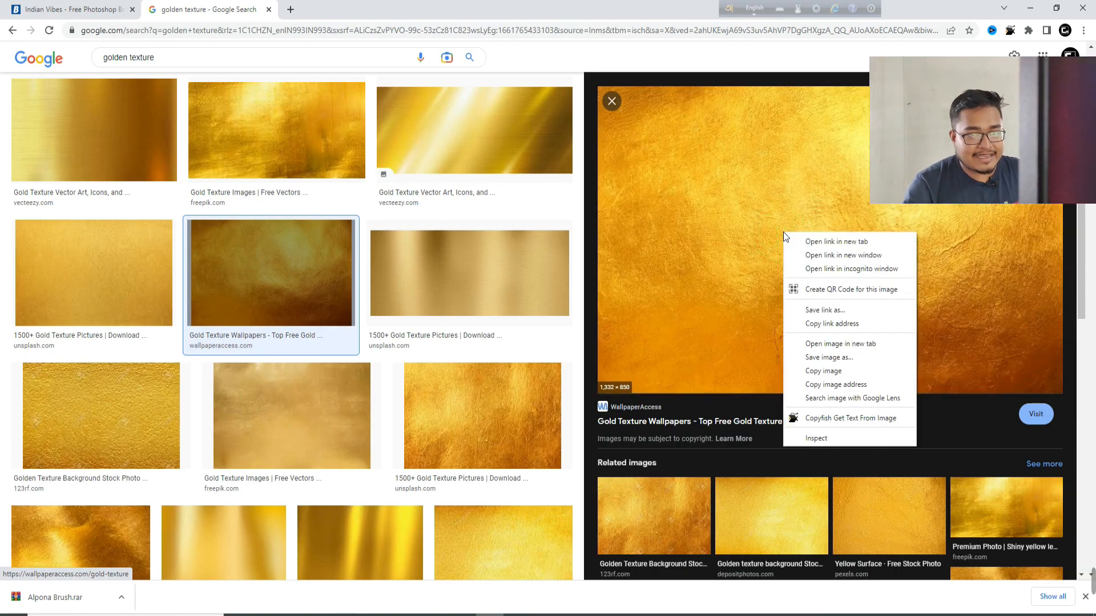
pyautogui.click(820, 372)
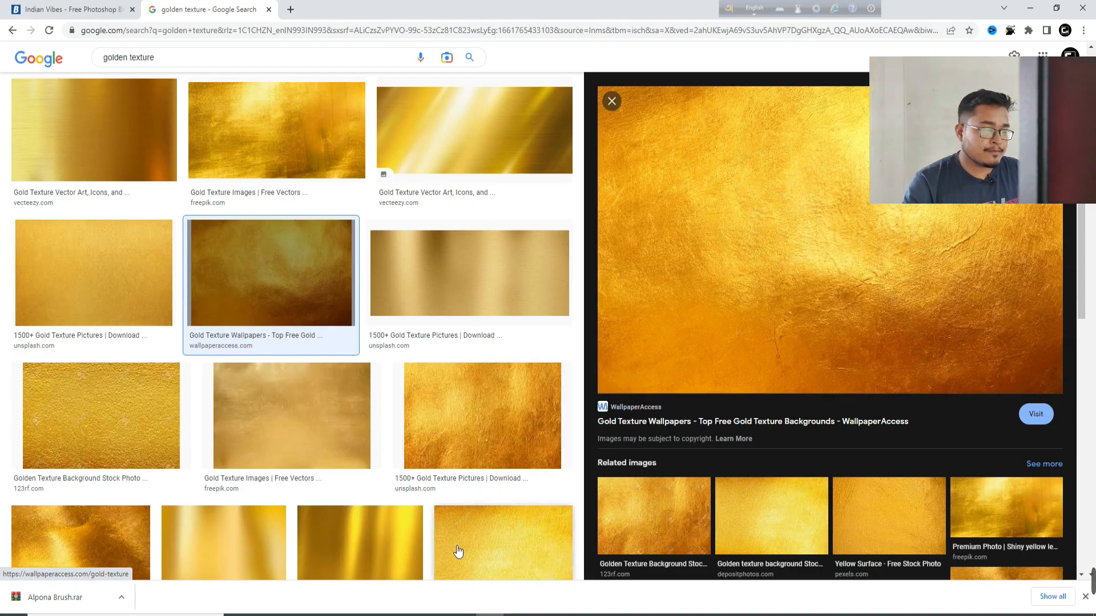
# Switch back to Photoshop, paste the gold texture above the বাঁধা layer, clip it to that word and move it over the letters
pyautogui.click(325, 615)
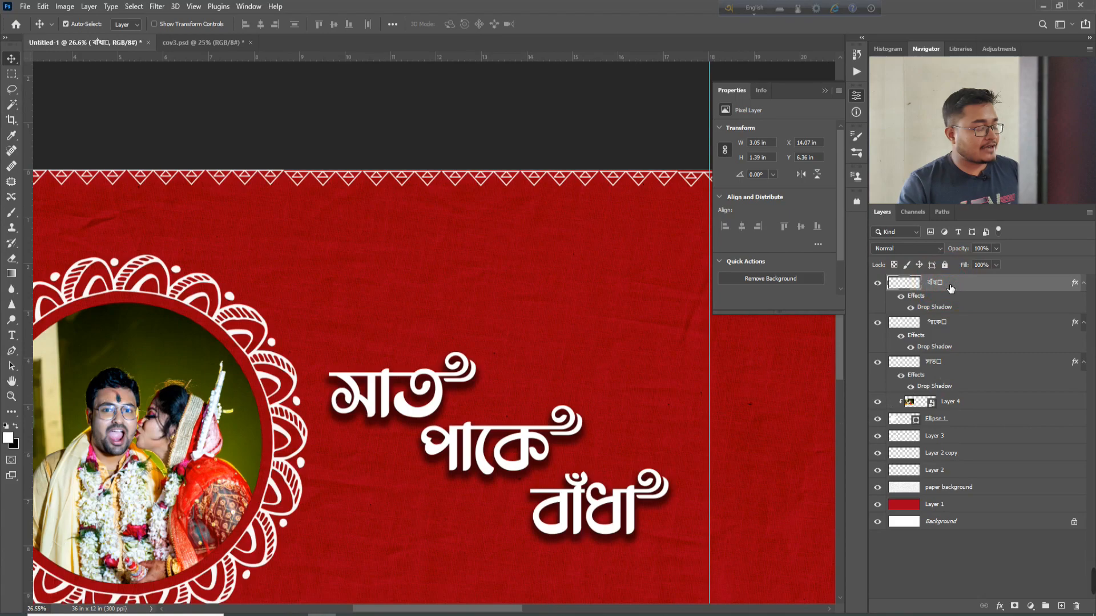
pyautogui.hotkey('ctrl', 'v')
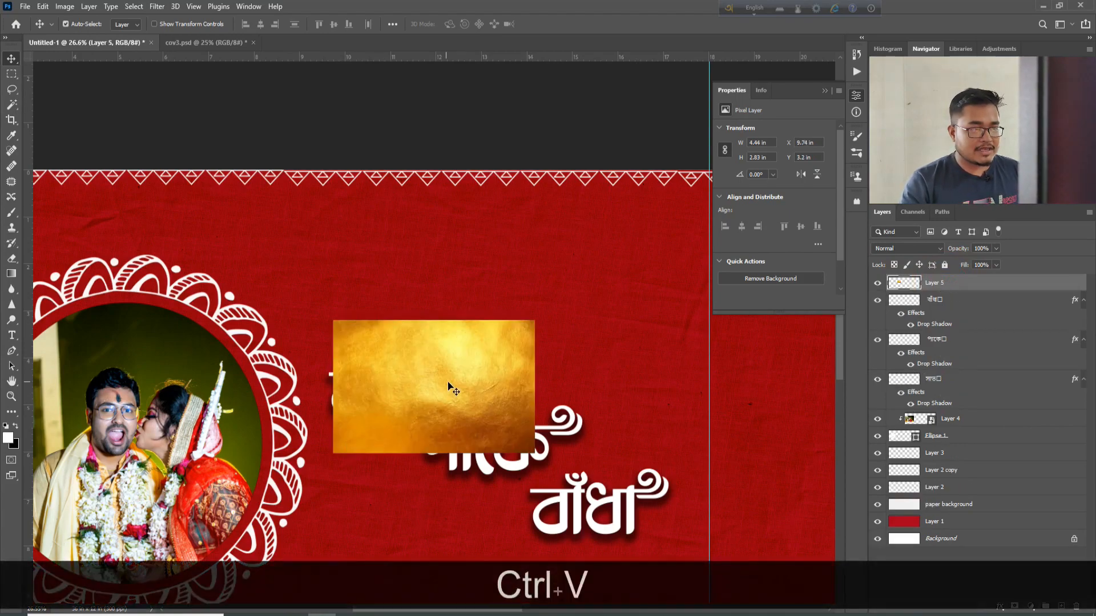
pyautogui.moveTo(448, 382); pyautogui.dragTo(415, 381)
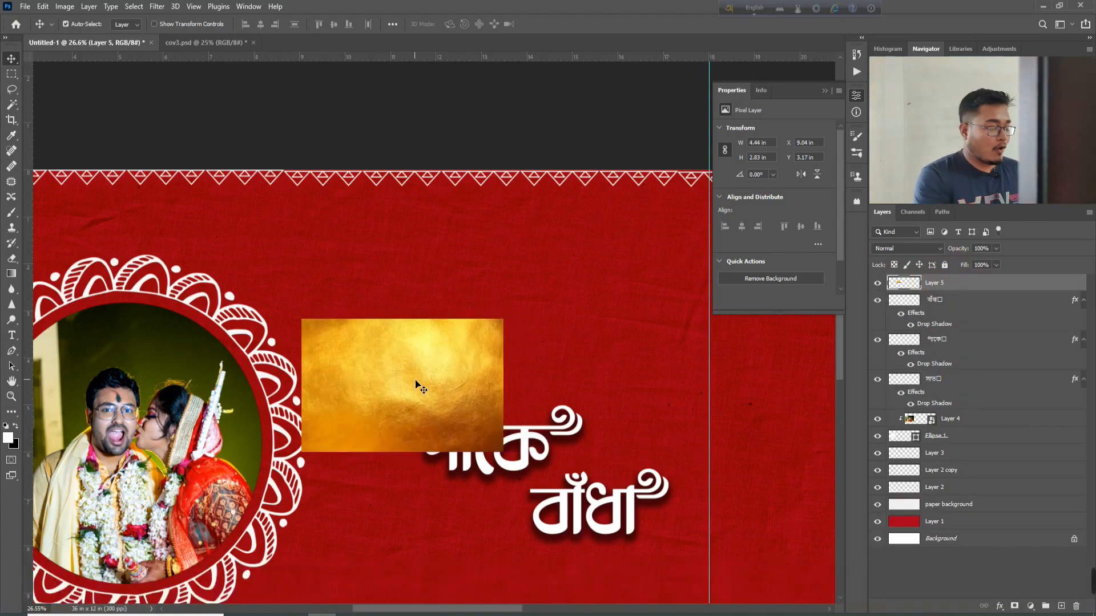
pyautogui.hotkey('ctrl', 'alt', 'g')
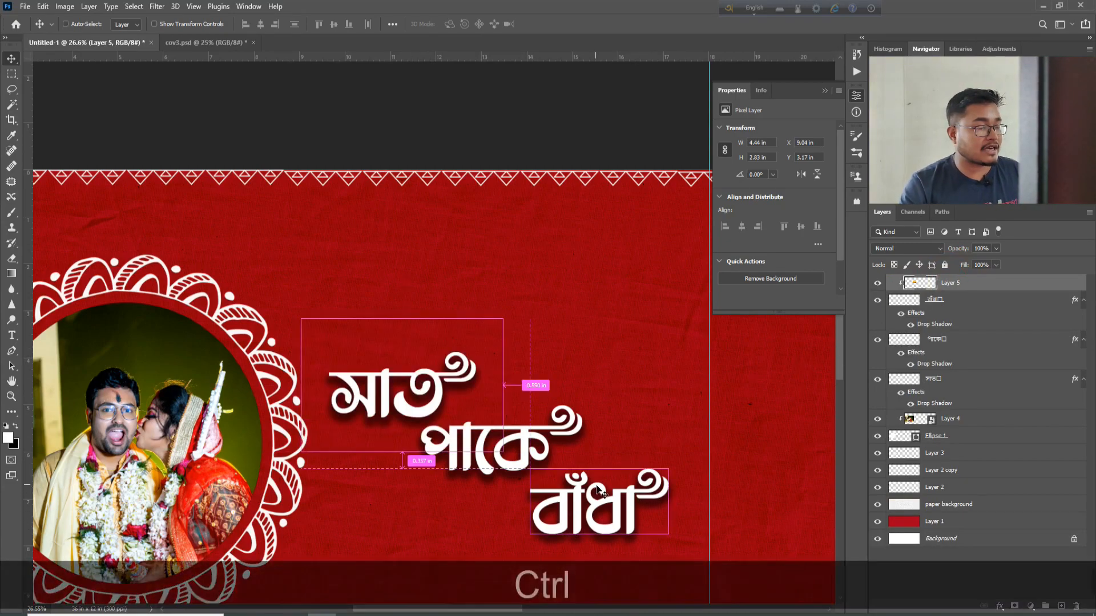
pyautogui.hotkey('ctrl', 't')
pyautogui.moveTo(417, 372); pyautogui.dragTo(593, 486)
pyautogui.press('Return')
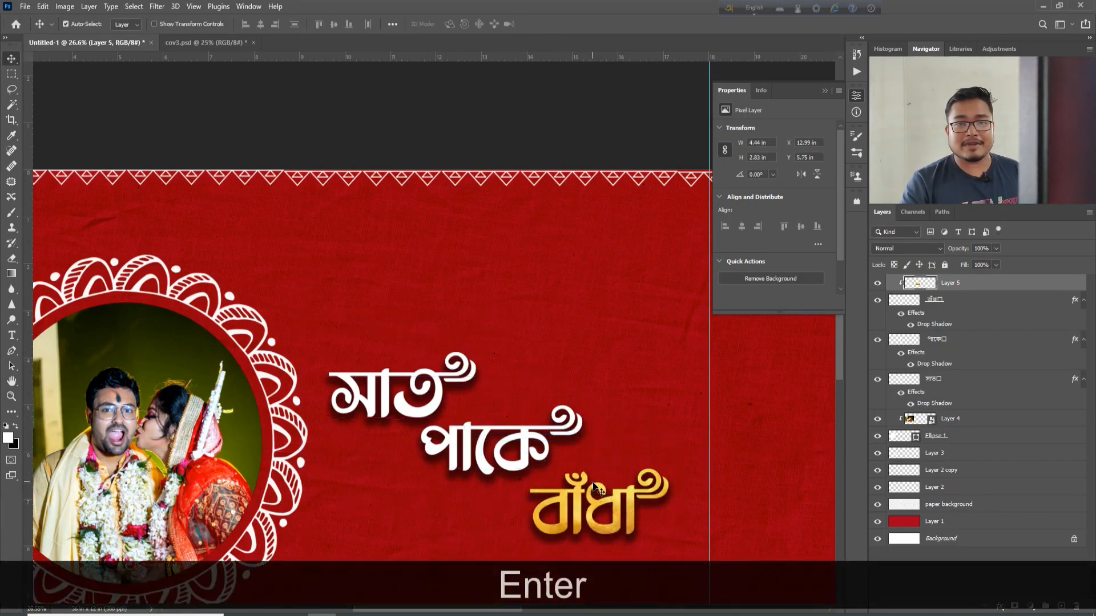
# Paste the gold texture above the পাকে layer, place it over the word and clip it to the letters
pyautogui.click(523, 443)
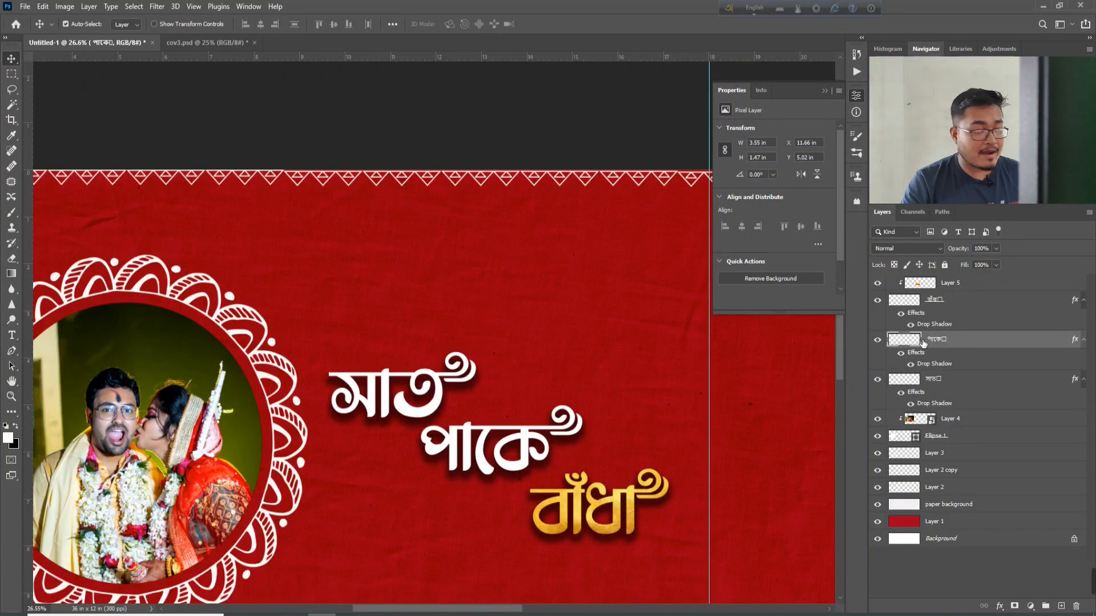
pyautogui.hotkey('ctrl', 'v')
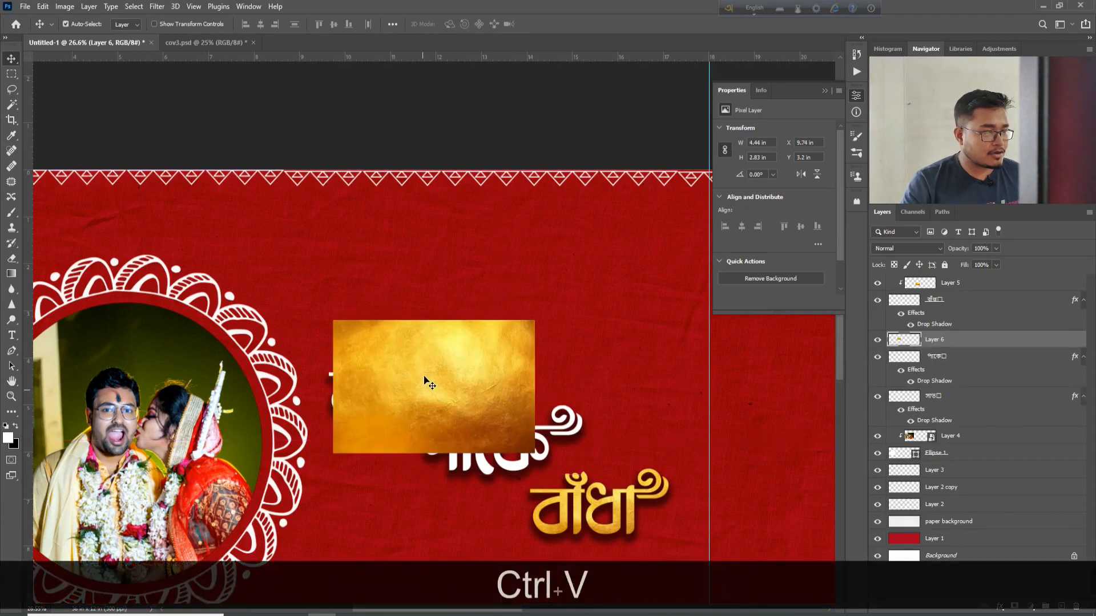
pyautogui.moveTo(426, 379); pyautogui.dragTo(501, 429)
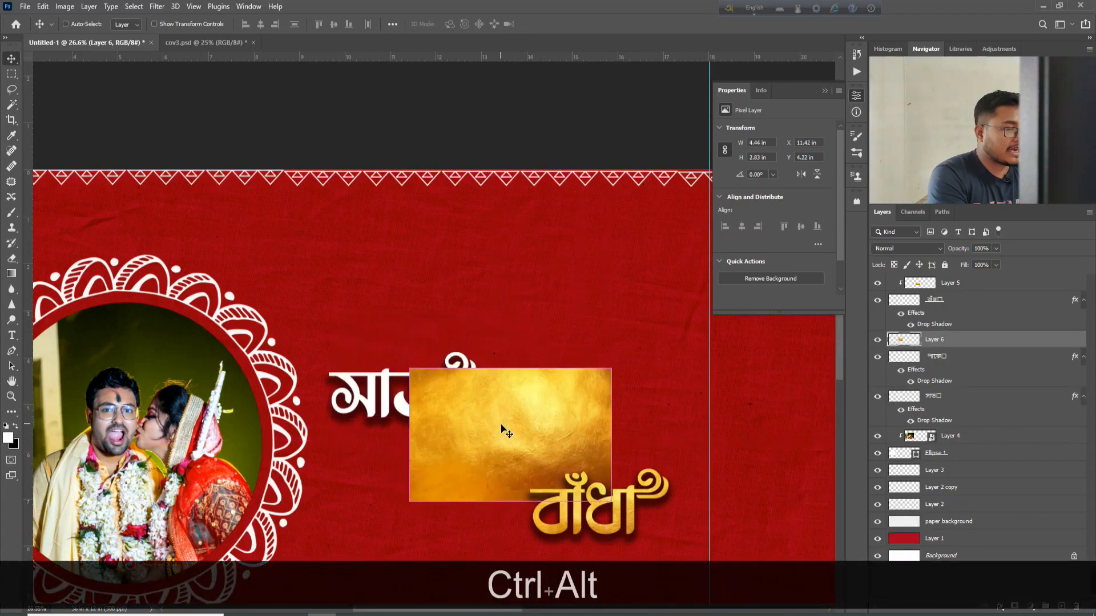
pyautogui.hotkey('ctrl', 'alt', 'g')
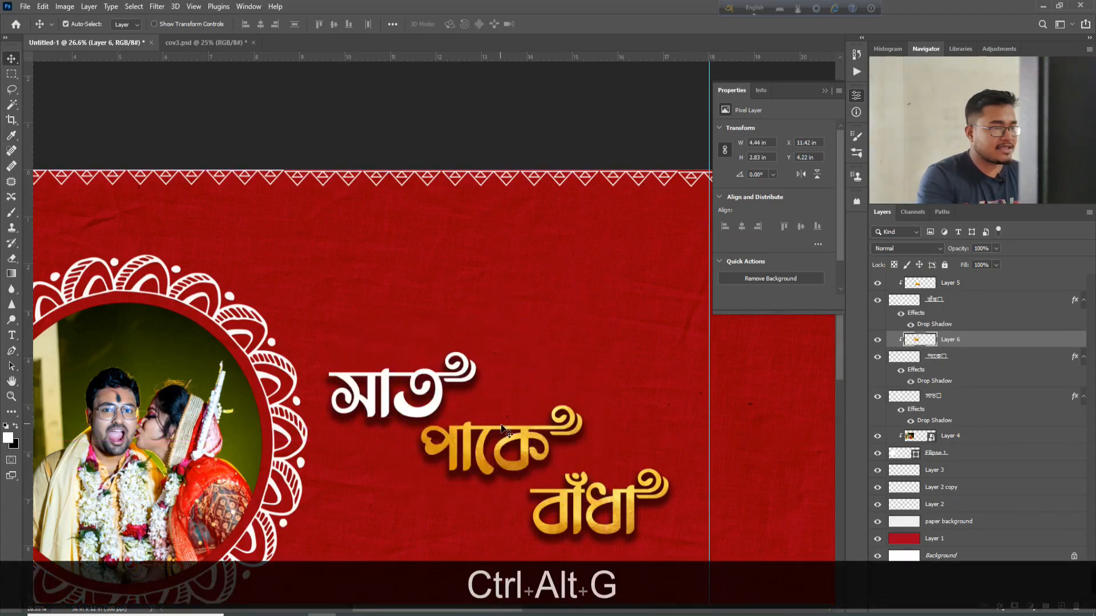
# Paste the gold texture above the সাত layer, clip it to the word and shift it slightly to cover all the letters
pyautogui.click(945, 400)
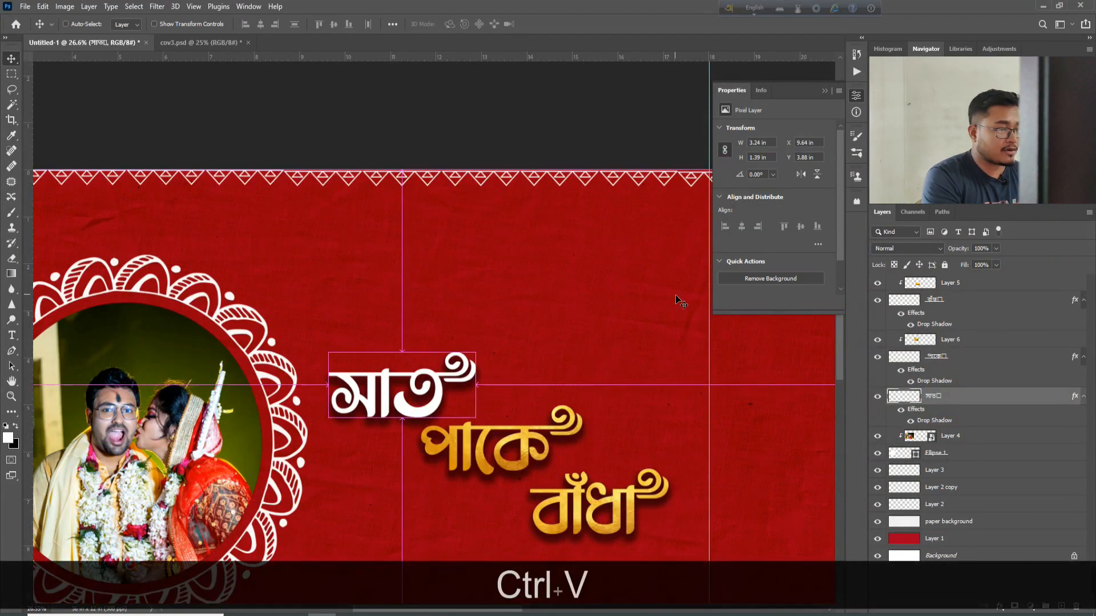
pyautogui.hotkey('ctrl', 'v')
pyautogui.hotkey('ctrl', 'alt', 'g')
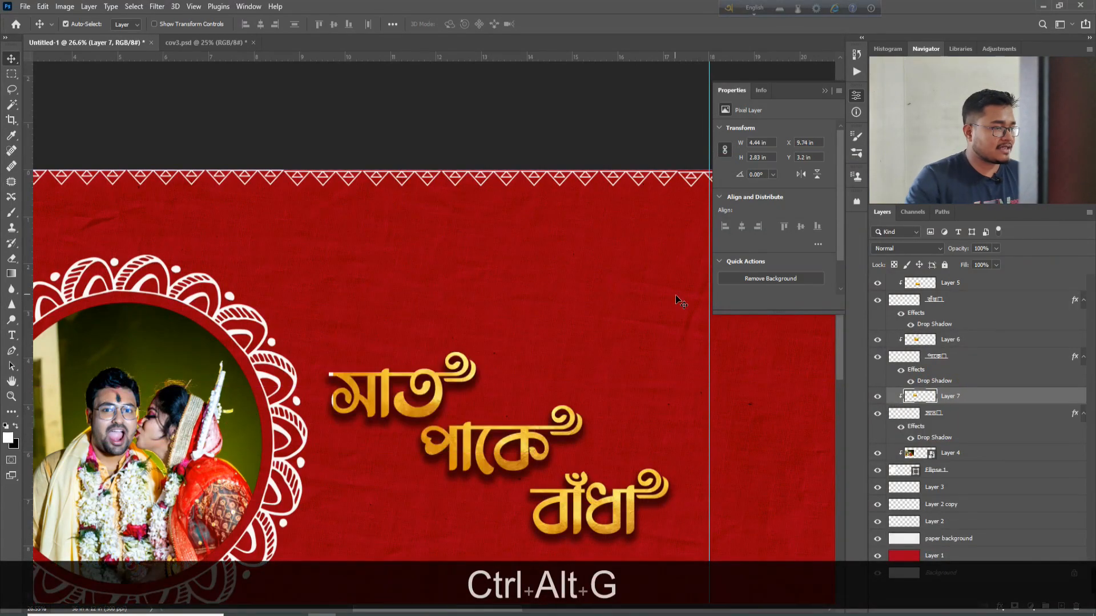
pyautogui.hotkey('ctrl', 't')
pyautogui.moveTo(416, 392); pyautogui.dragTo(403, 390)
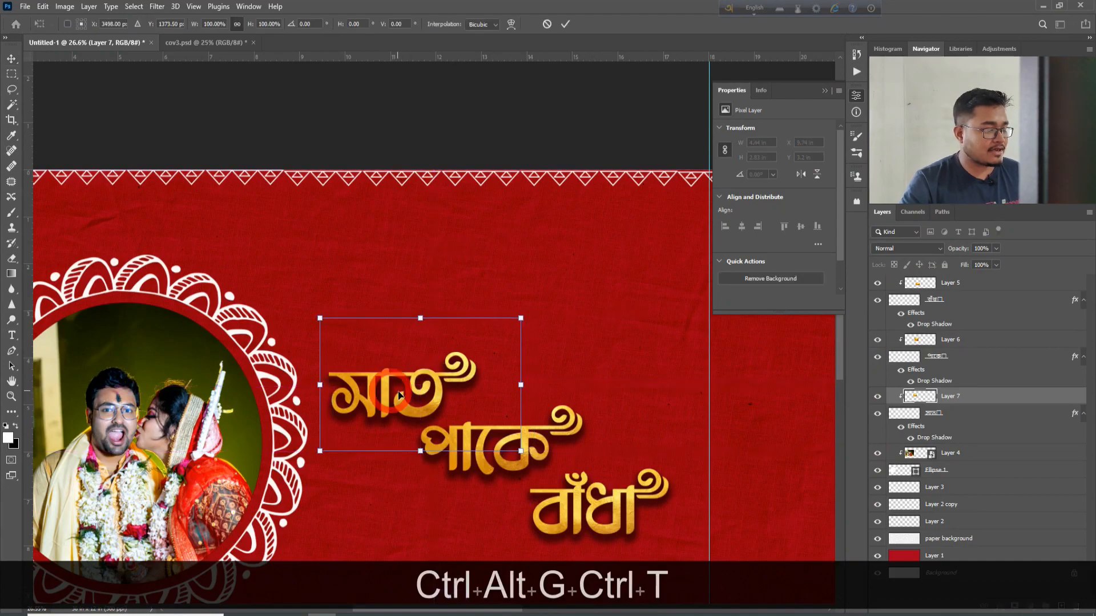
pyautogui.press('Return')
pyautogui.scroll(-5, 513, 363)
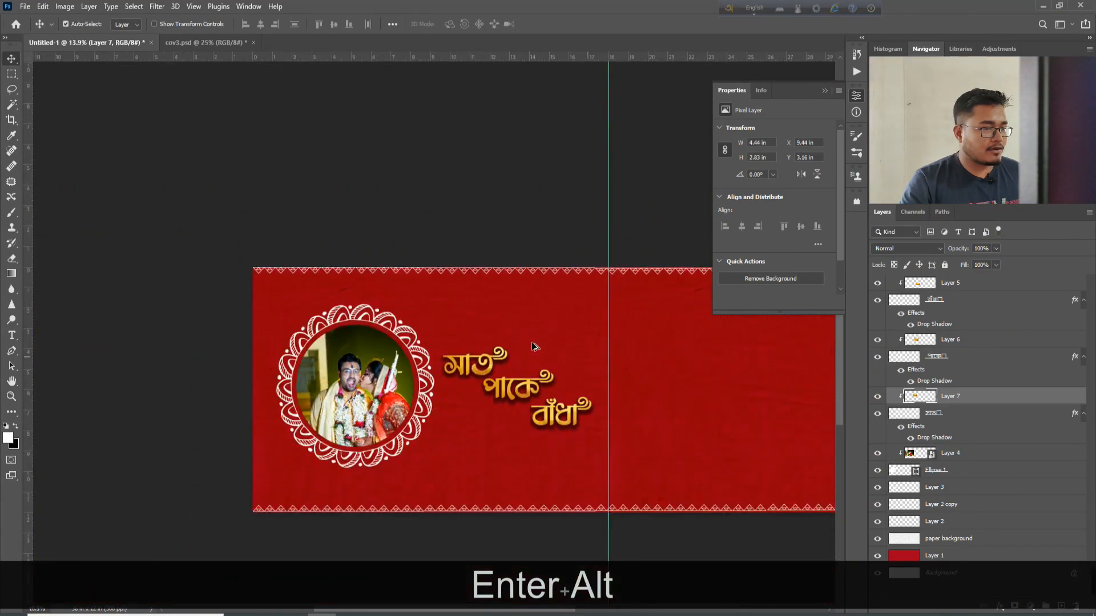
pyautogui.moveTo(569, 337); pyautogui.dragTo(365, 304)
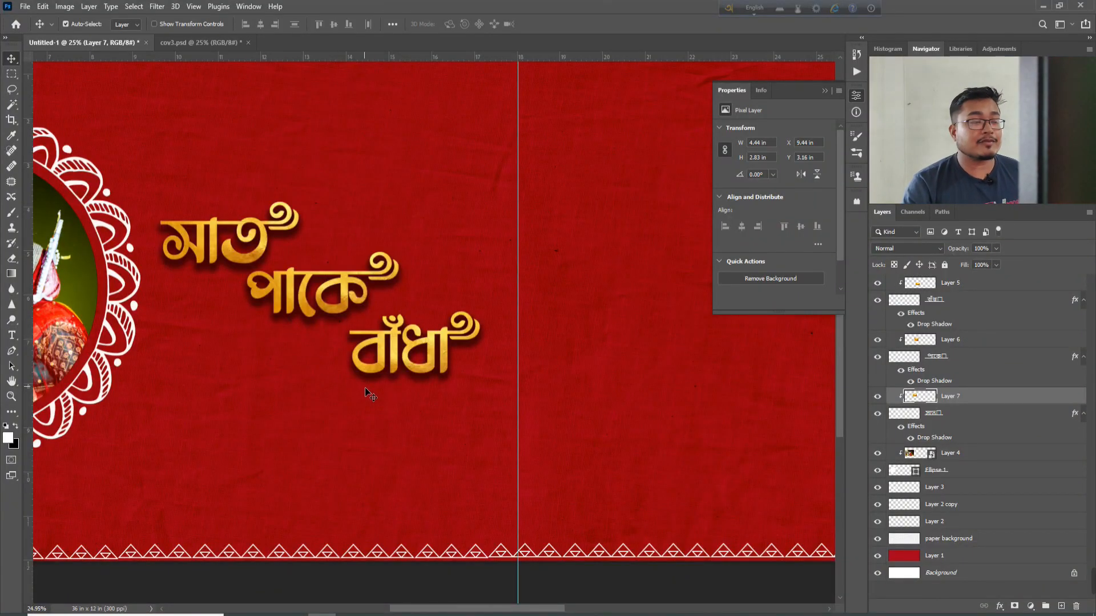
# Minimize the open windows and open the Need folder on the desktop
pyautogui.click(1043, 6)
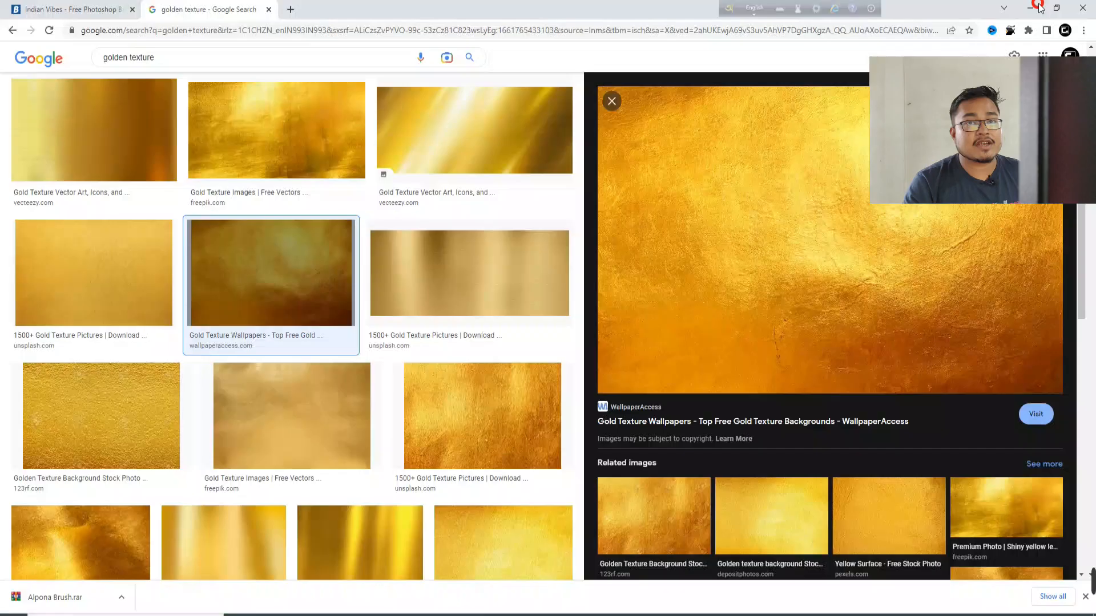
pyautogui.click(1021, 7)
pyautogui.click(1017, 9)
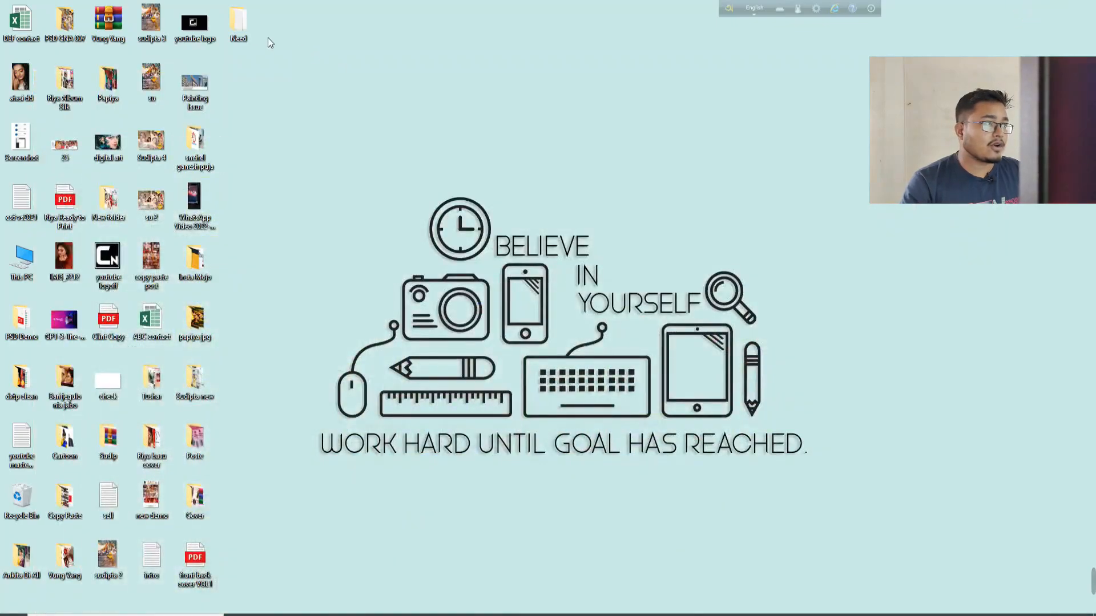
pyautogui.doubleClick(249, 32)
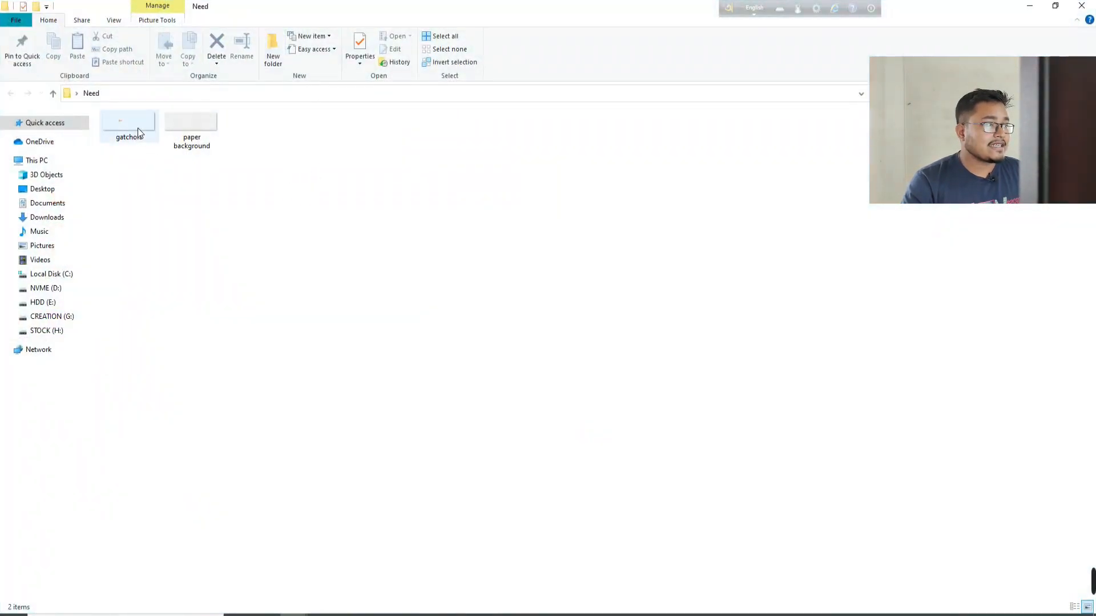
# Place the gatchora image from the Need folder into the banner, linking the words পাকে and বাঁধা in the title
pyautogui.moveTo(135, 128); pyautogui.dragTo(459, 456)
pyautogui.press('Return')
pyautogui.scroll(-3, 460, 455)
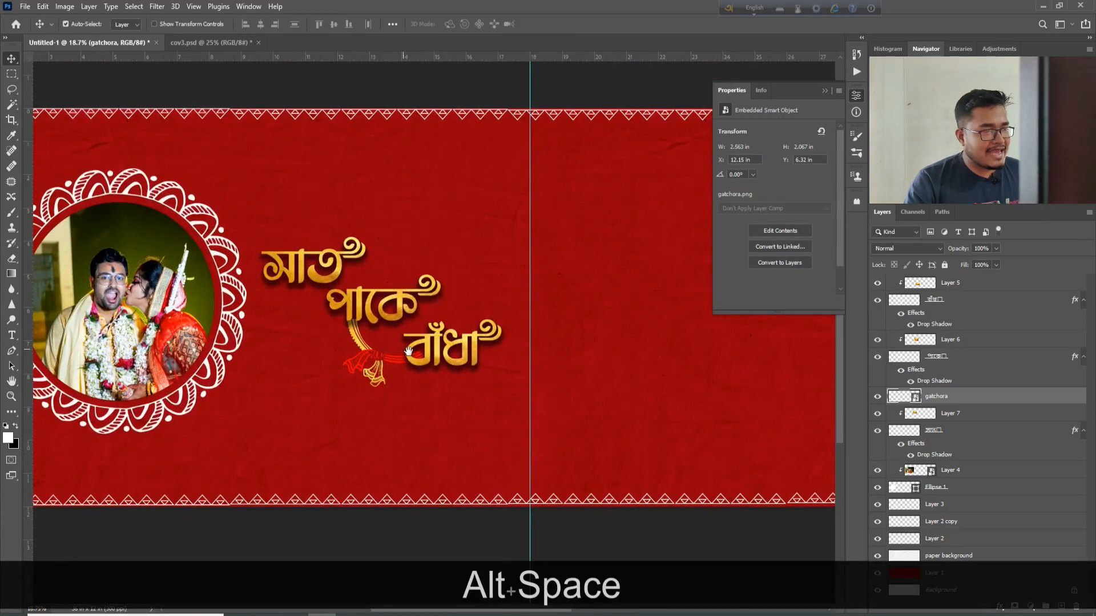
# Add a drop shadow to the gatchora layer, keeping the settings already offered
pyautogui.moveTo(409, 350); pyautogui.dragTo(342, 295)
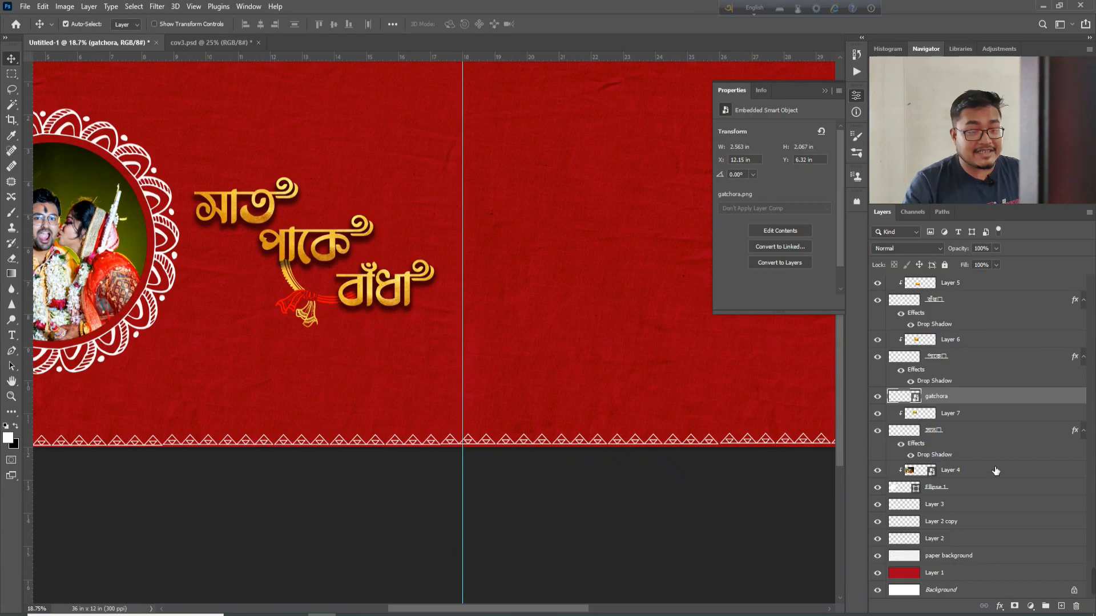
pyautogui.click(1000, 607)
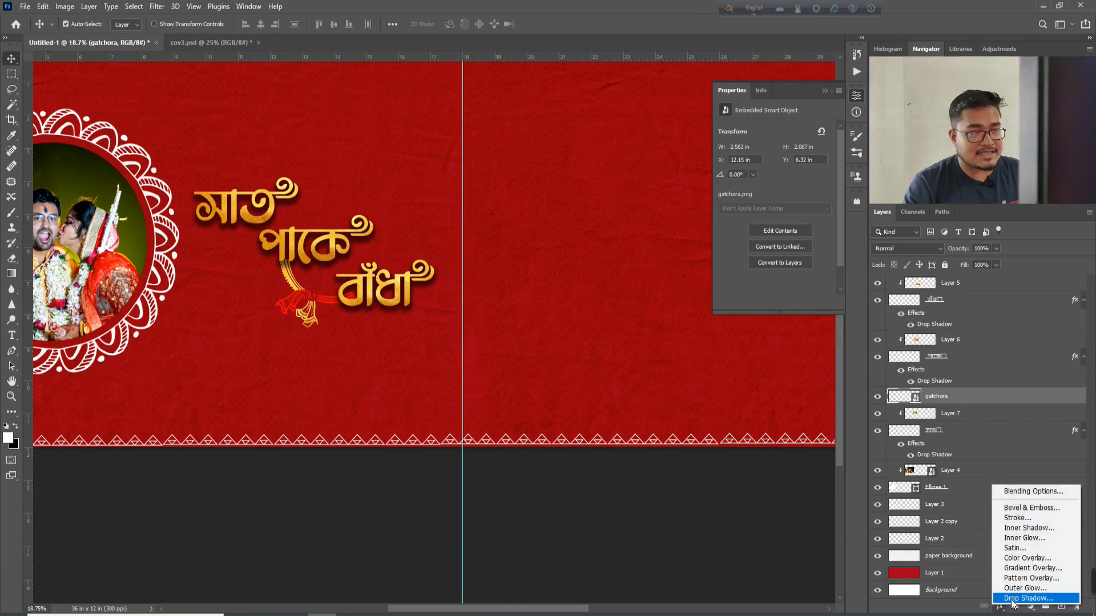
pyautogui.click(1004, 599)
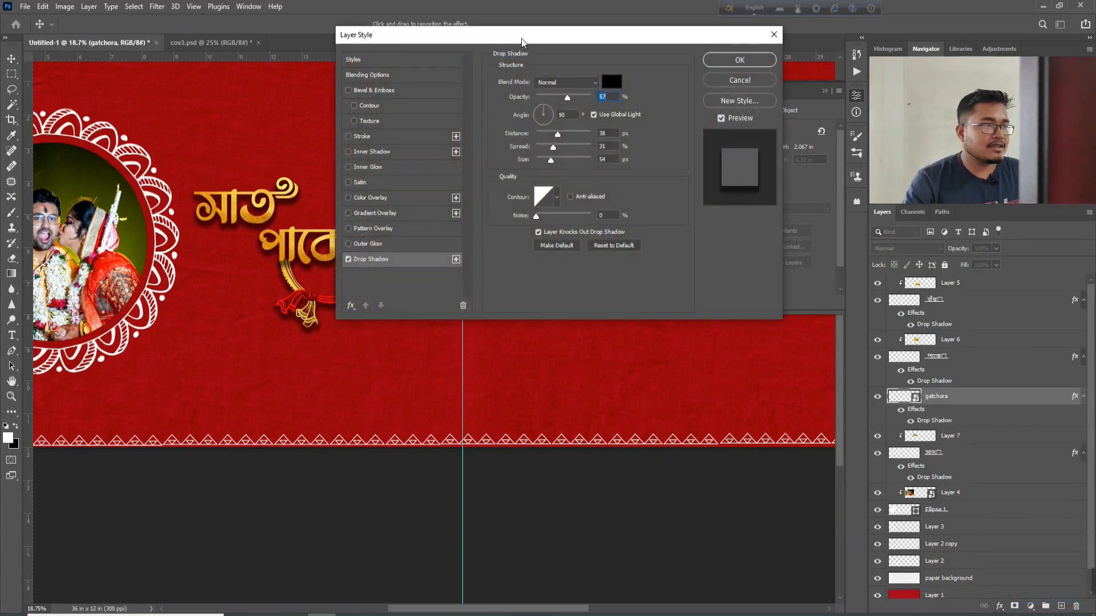
pyautogui.moveTo(522, 39); pyautogui.dragTo(624, 100)
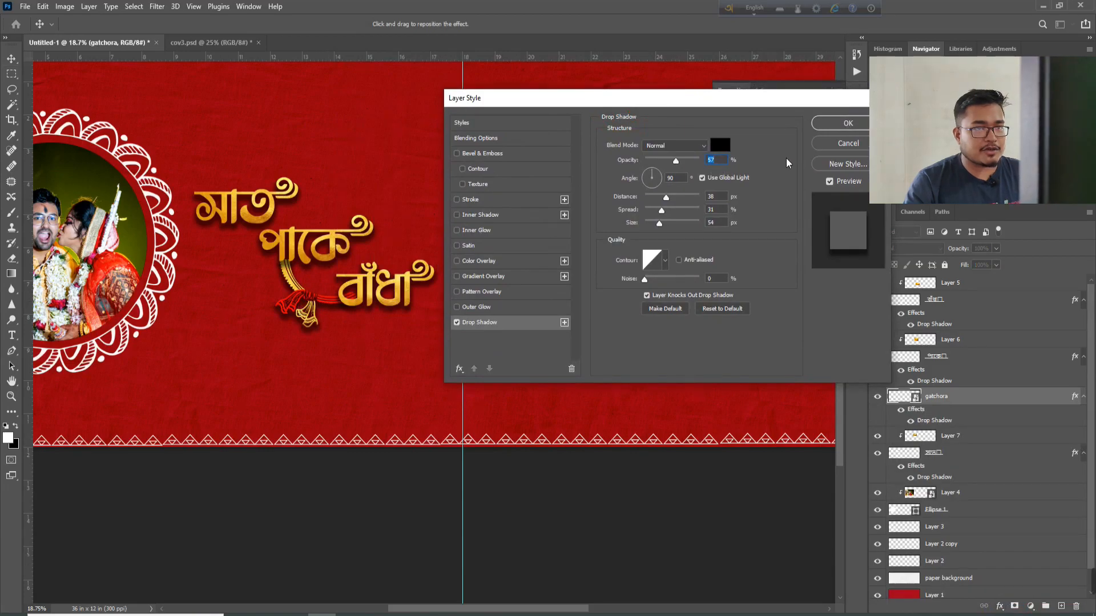
pyautogui.click(844, 123)
# Shift the gatchora knot down very slightly to line it up with the title letters
pyautogui.scroll(3, 348, 303)
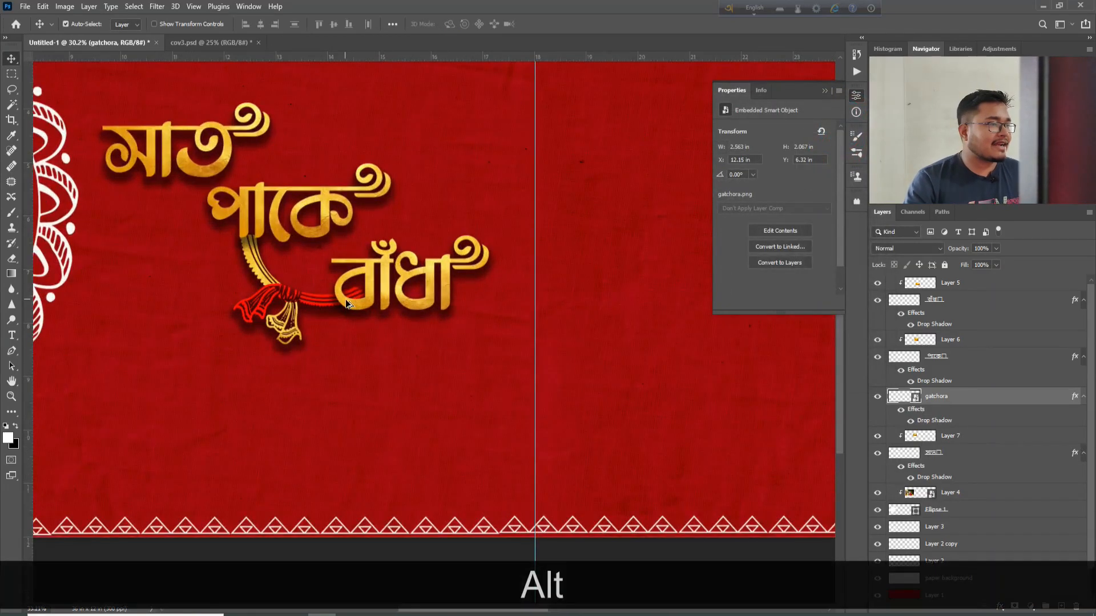
pyautogui.scroll(2, 346, 303)
pyautogui.moveTo(223, 255); pyautogui.dragTo(223, 257)
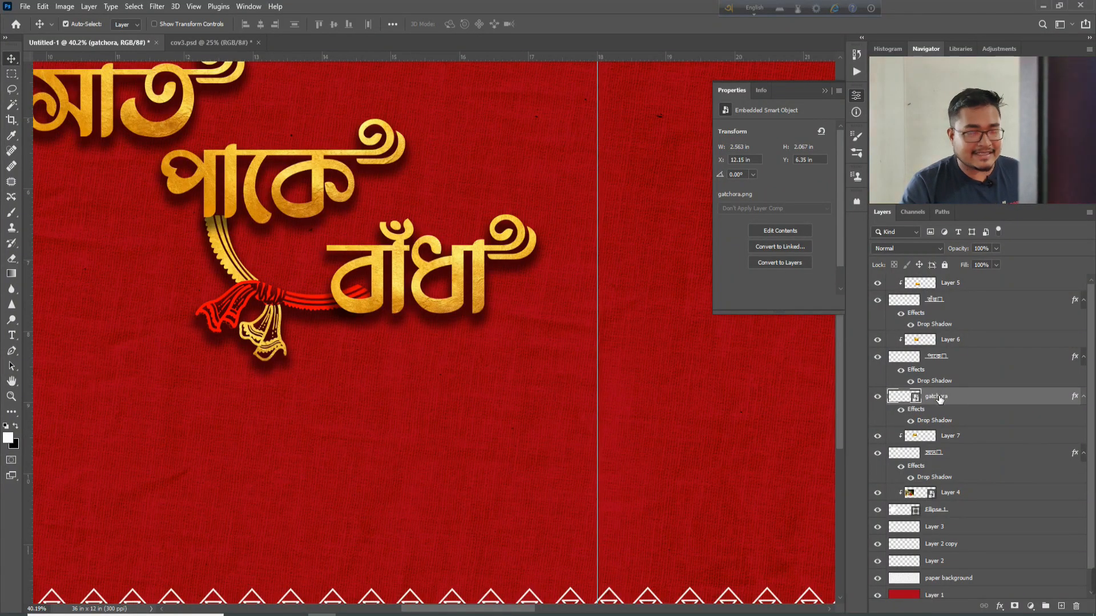
# Lasso the end of the red ribbon overlapping the first letter of বাঁধা and hide that area with an inverted layer mask on gatchora
pyautogui.click(11, 89)
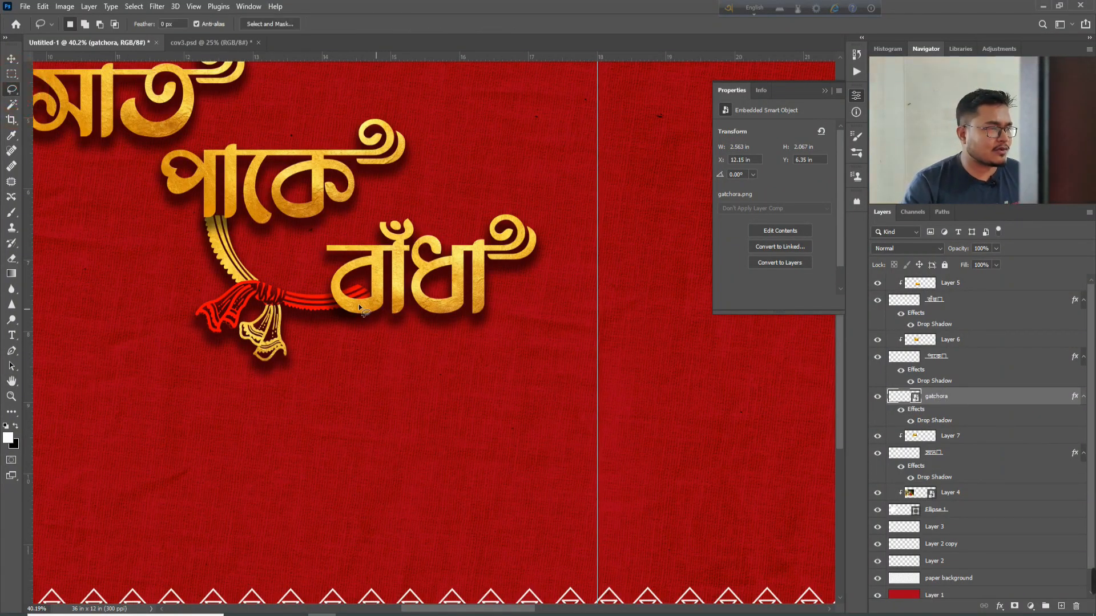
pyautogui.moveTo(355, 303)
pyautogui.mouseDown()
pyautogui.moveTo(343, 277)
pyautogui.moveTo(373, 277)
pyautogui.moveTo(381, 297)
pyautogui.moveTo(351, 303)
pyautogui.mouseUp()
pyautogui.scroll(-1, 1009, 573)
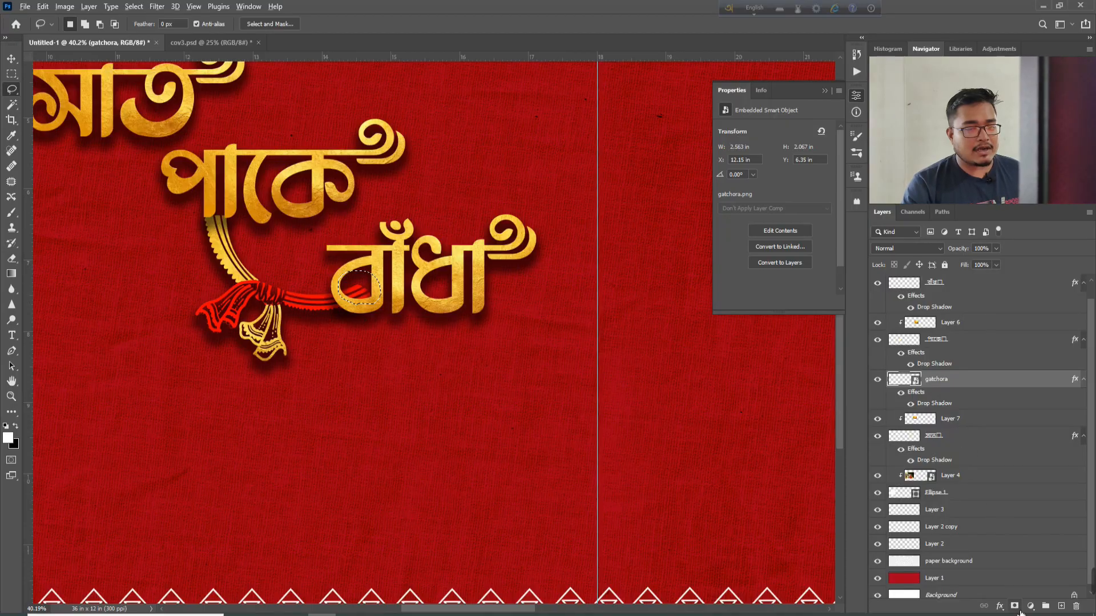
pyautogui.keyDown('alt'); pyautogui.click(1019, 610); pyautogui.keyUp('alt')
pyautogui.scroll(-4, 370, 386)
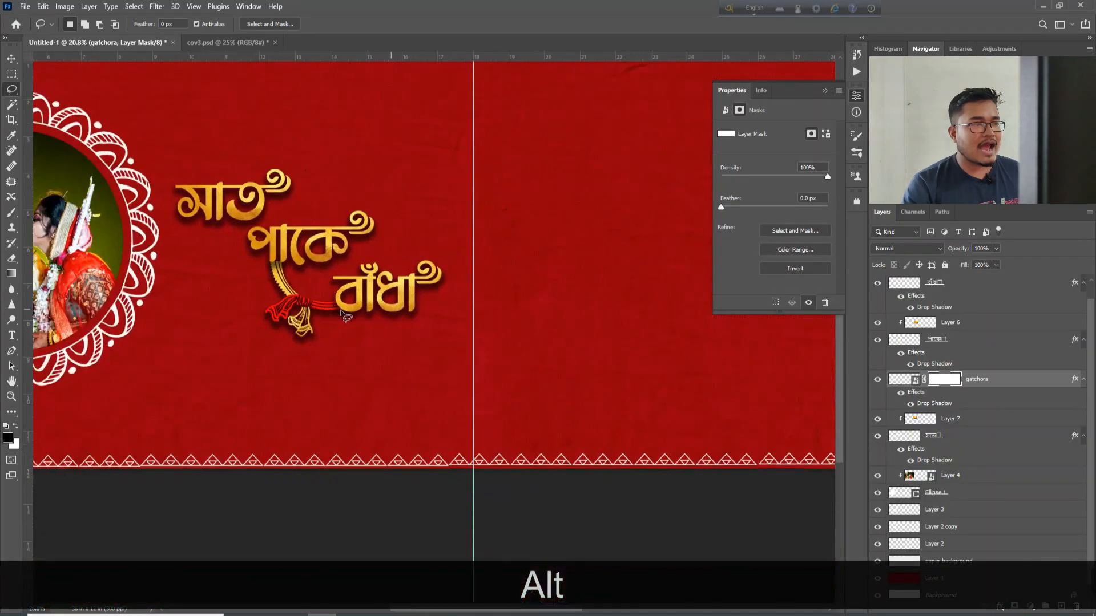